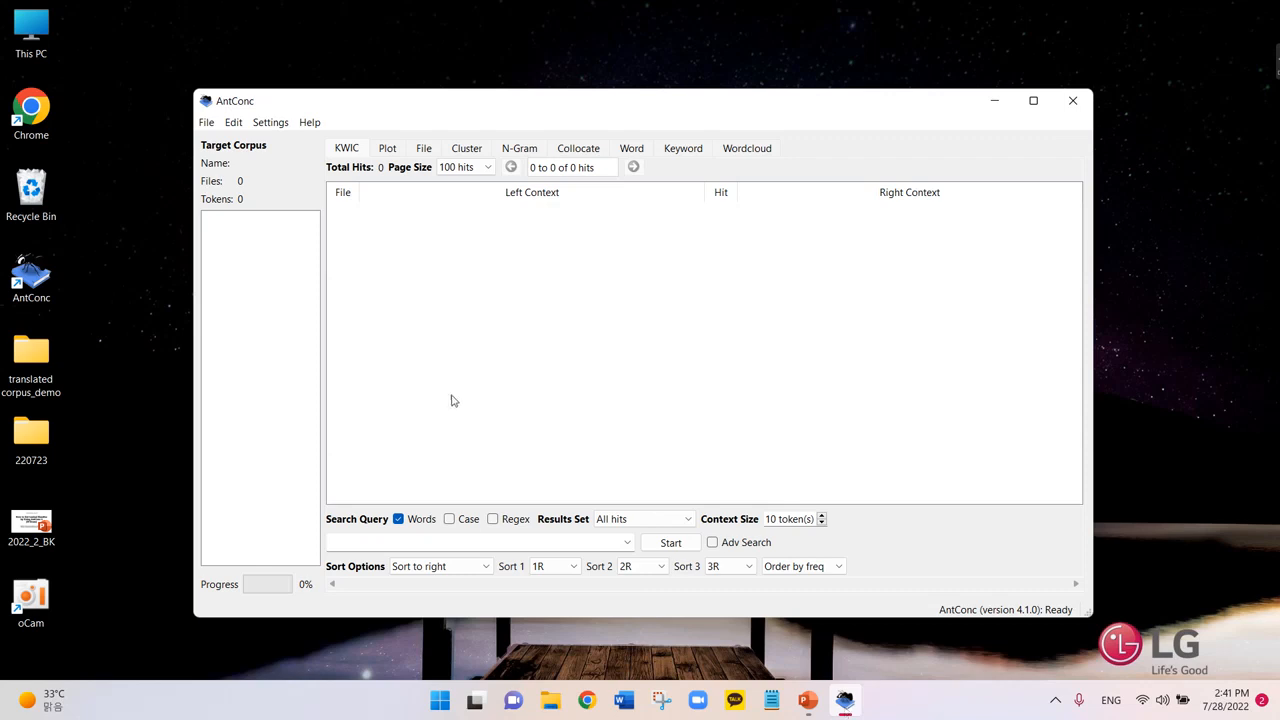
Open the Corpus Manager, expand the AmE06 and BE06 corpora, and choose Raw File(s) building.
{"action": "left_click", "coordinate": [207, 123]}
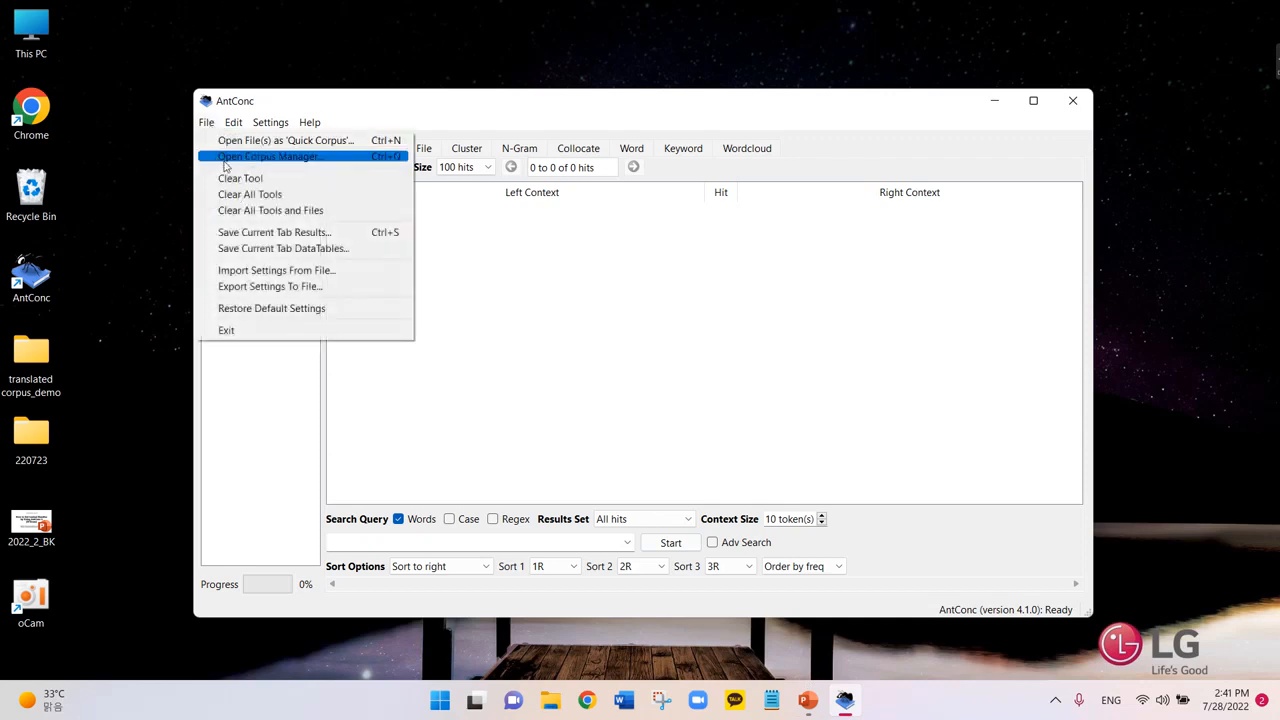
{"action": "left_click", "coordinate": [225, 158]}
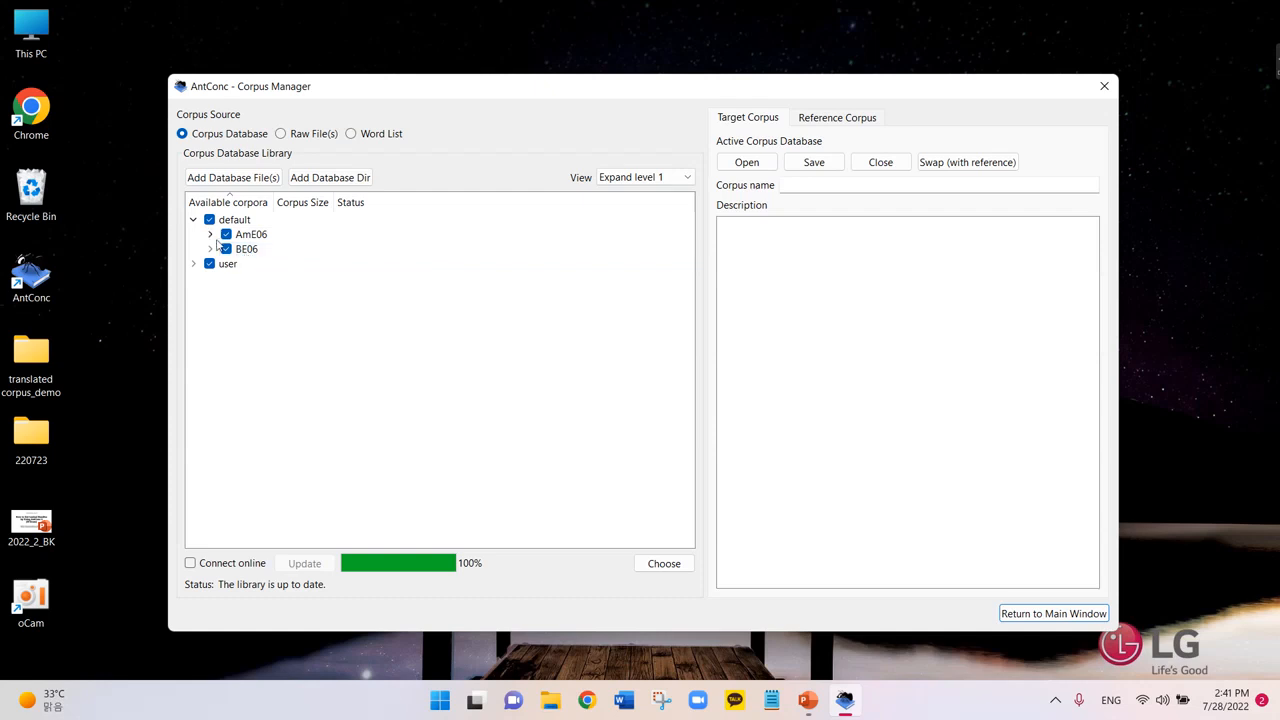
{"action": "left_click", "coordinate": [210, 234]}
{"action": "left_click", "coordinate": [210, 484]}
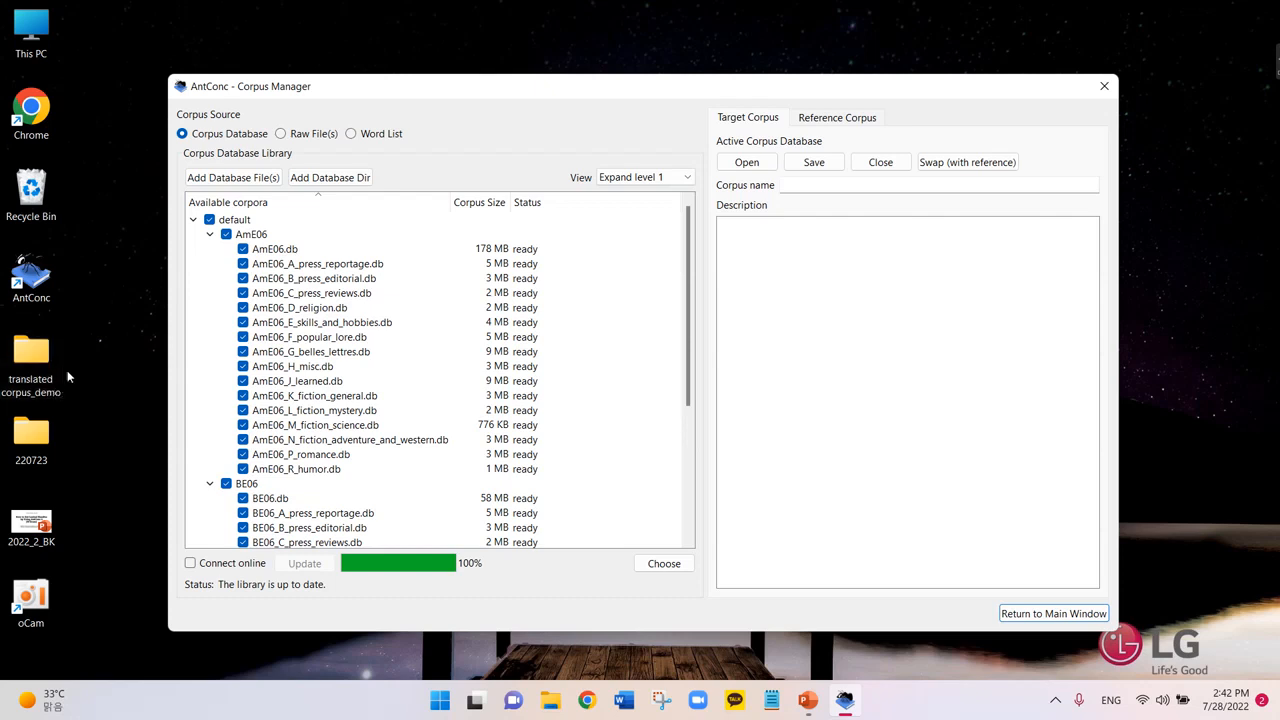
{"action": "left_click", "coordinate": [281, 134]}
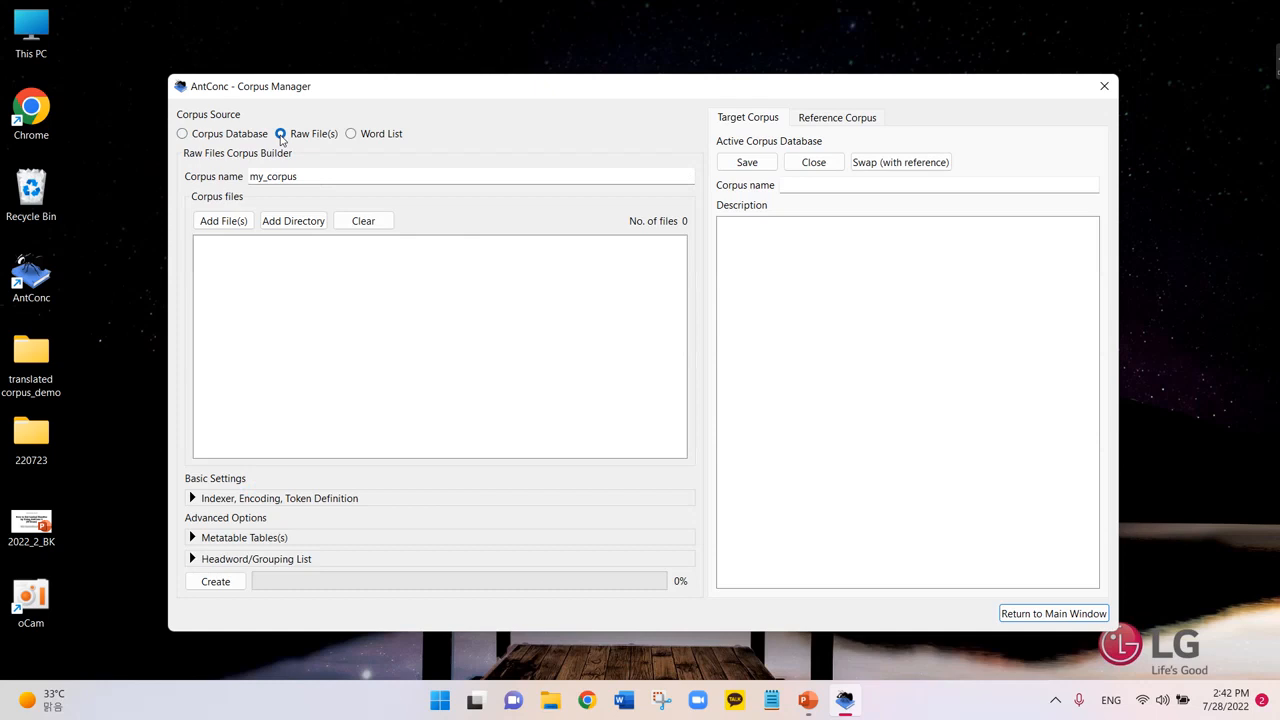
Add all text files from the Desktop's translated corpus_demo folder to the raw-file corpus.
{"action": "left_click", "coordinate": [229, 223]}
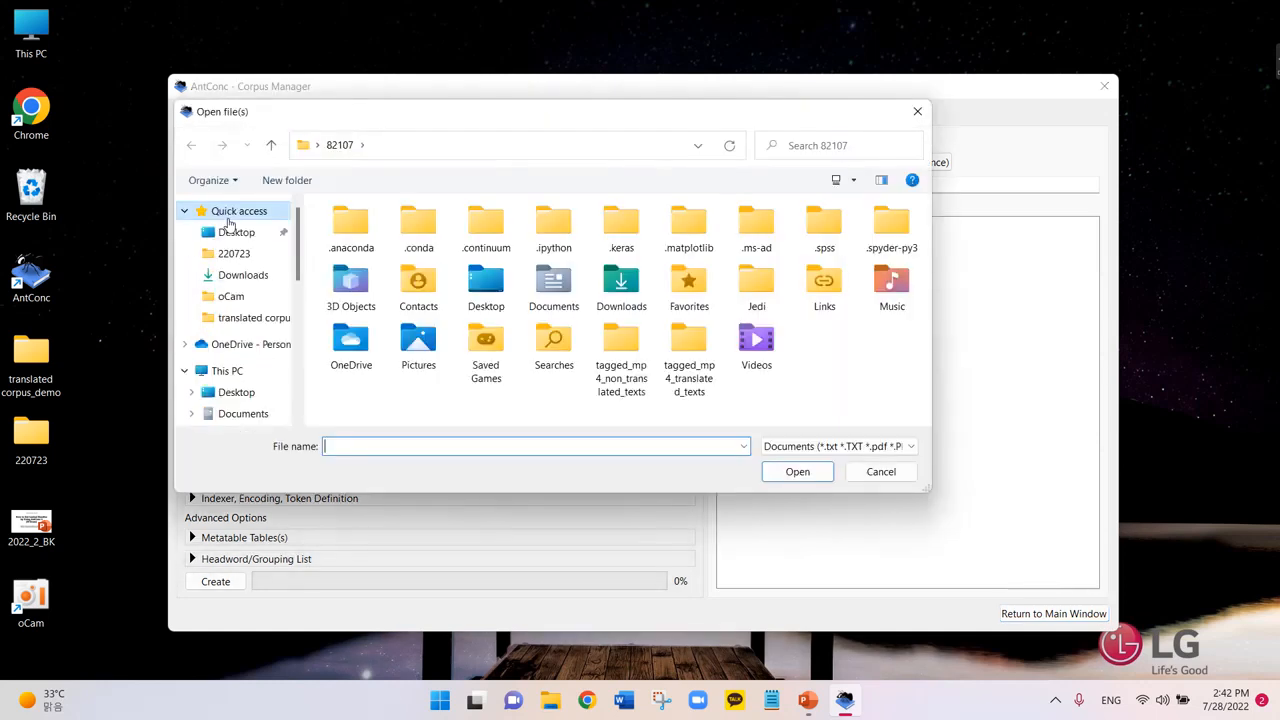
{"action": "left_click", "coordinate": [232, 233]}
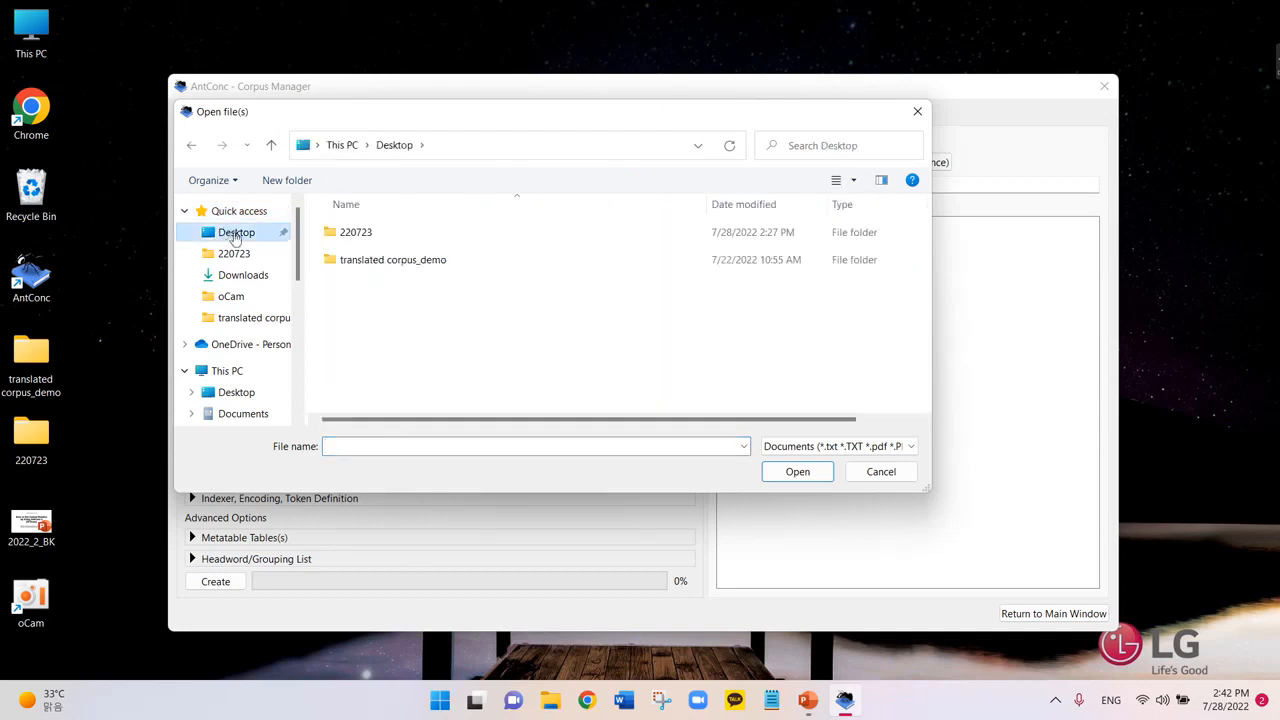
{"action": "double_click", "coordinate": [350, 260]}
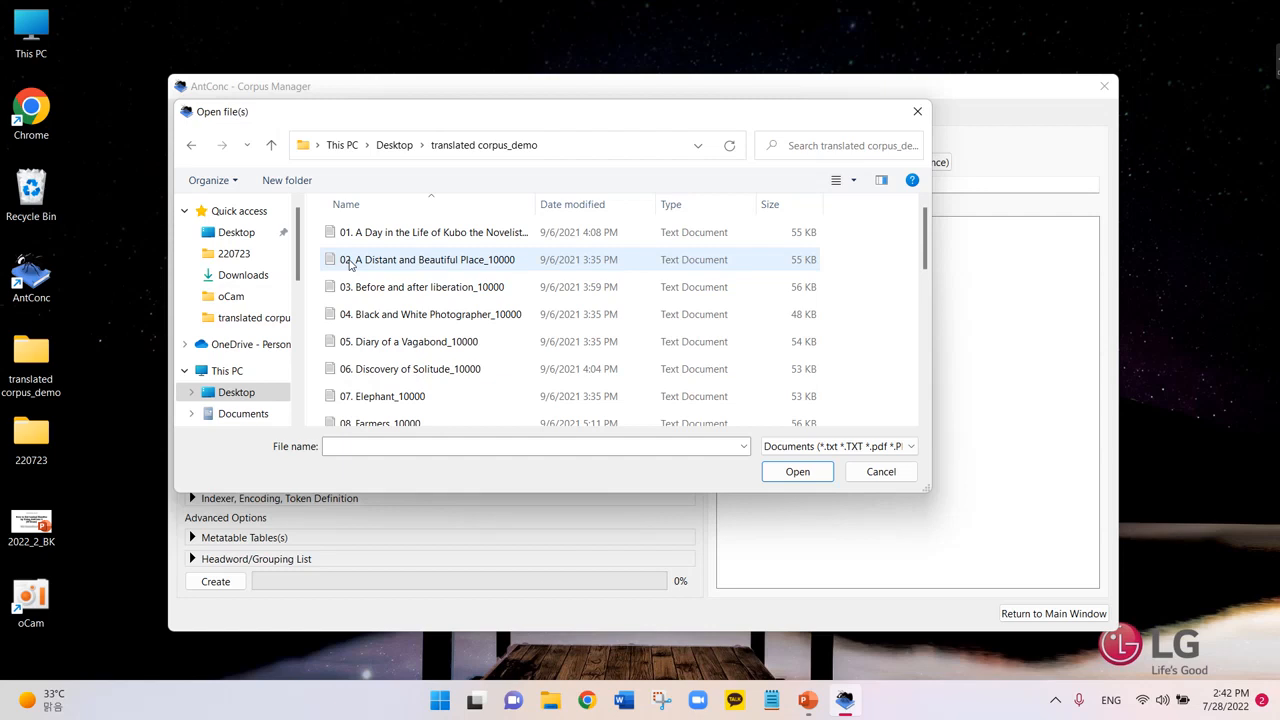
{"action": "key", "text": "ctrl+a"}
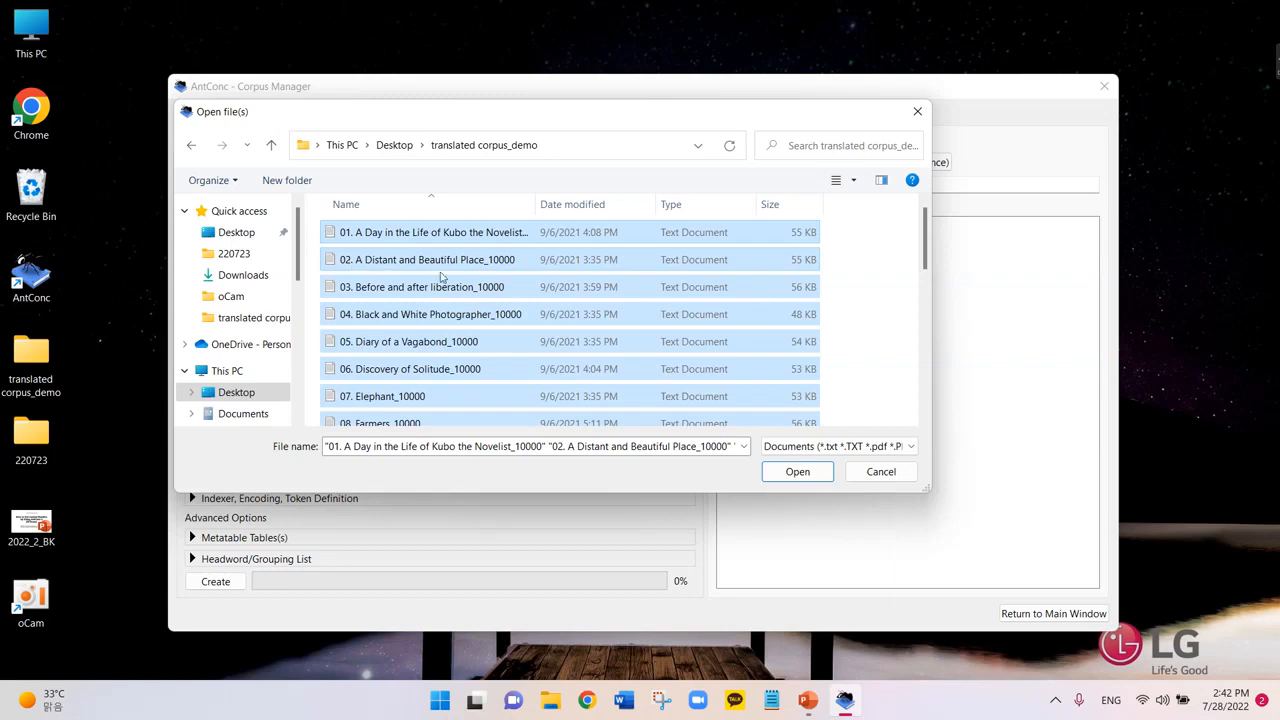
{"action": "left_click", "coordinate": [797, 472]}
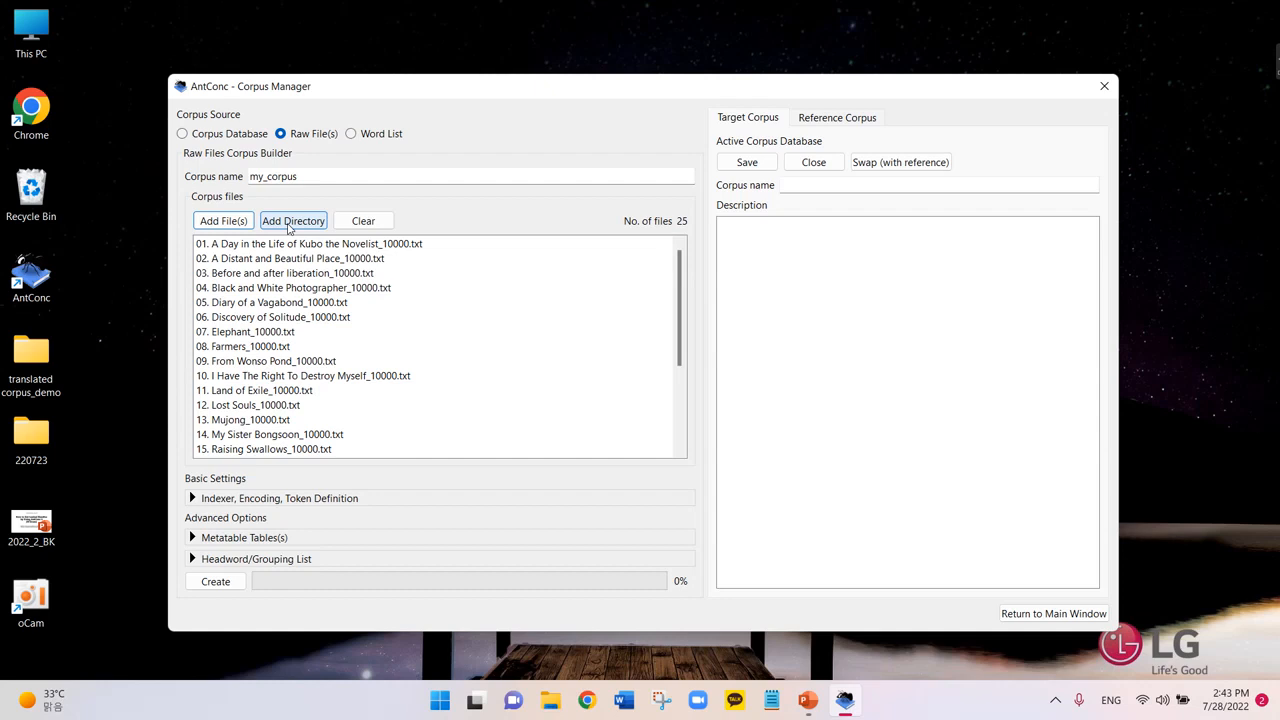
Create my_corpus from the 25 files, overwriting the existing one, and return to the main window.
{"action": "left_click", "coordinate": [225, 585]}
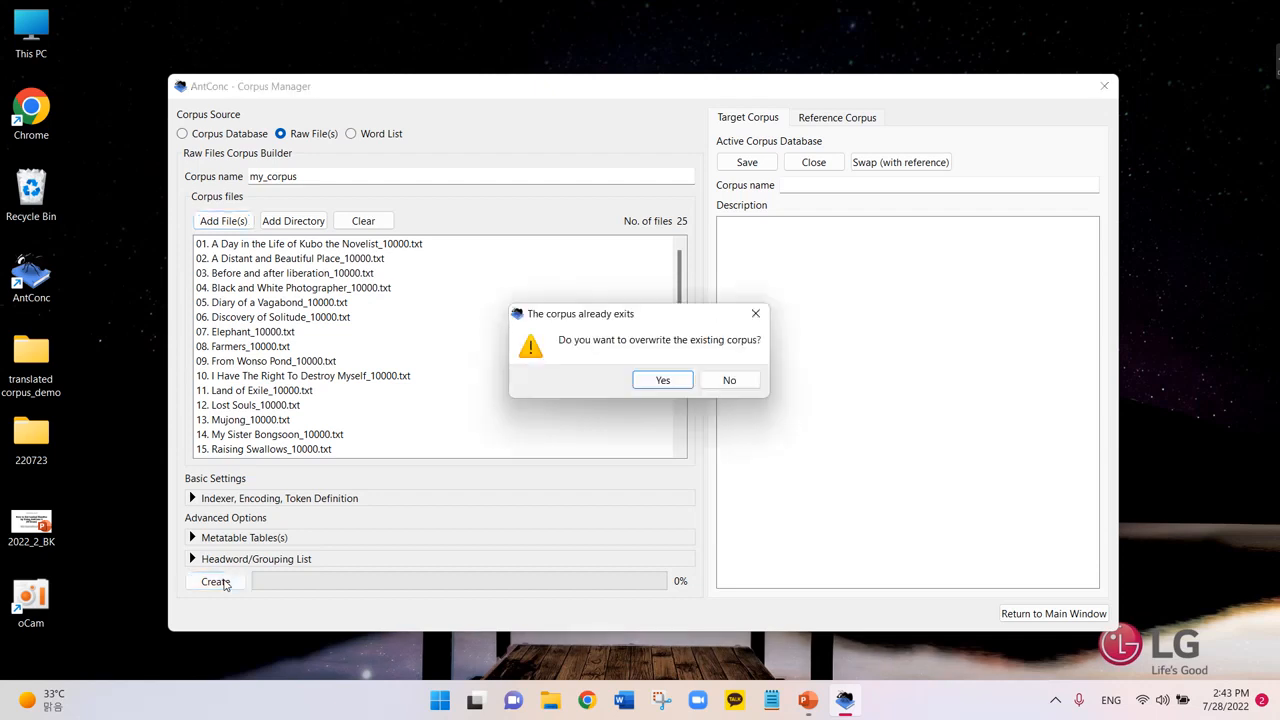
{"action": "left_click", "coordinate": [662, 381]}
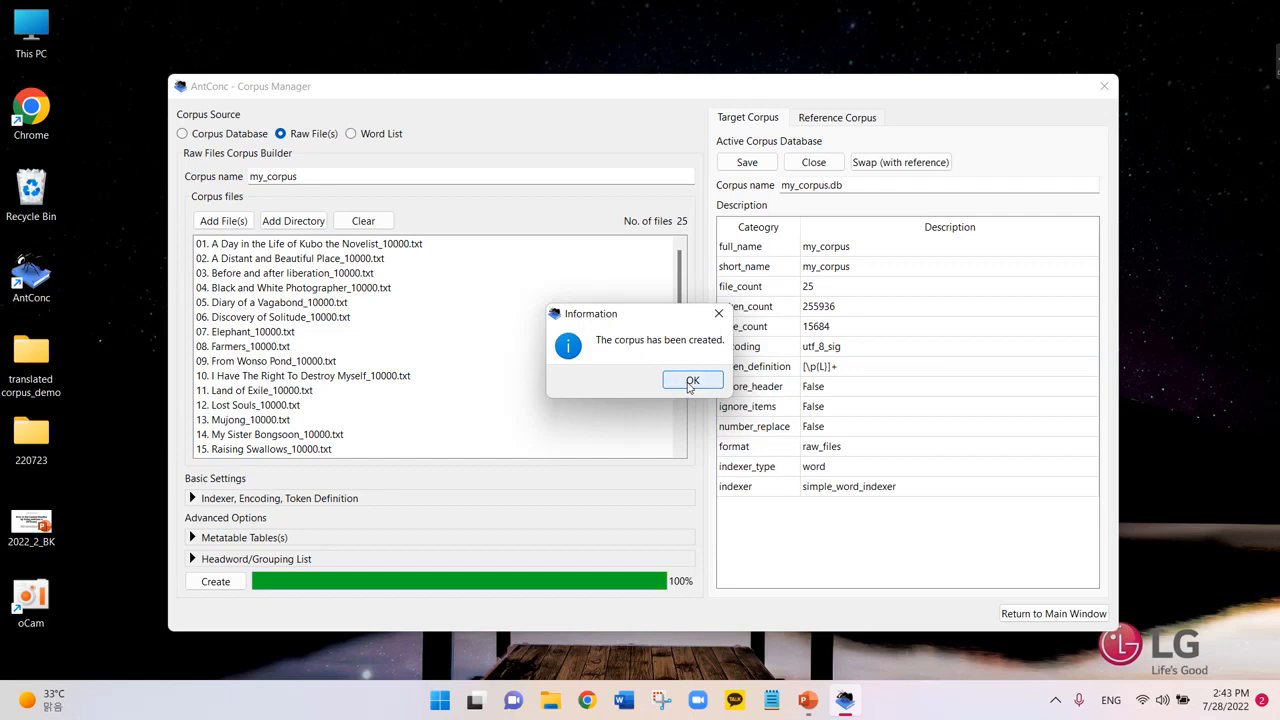
{"action": "left_click", "coordinate": [690, 381]}
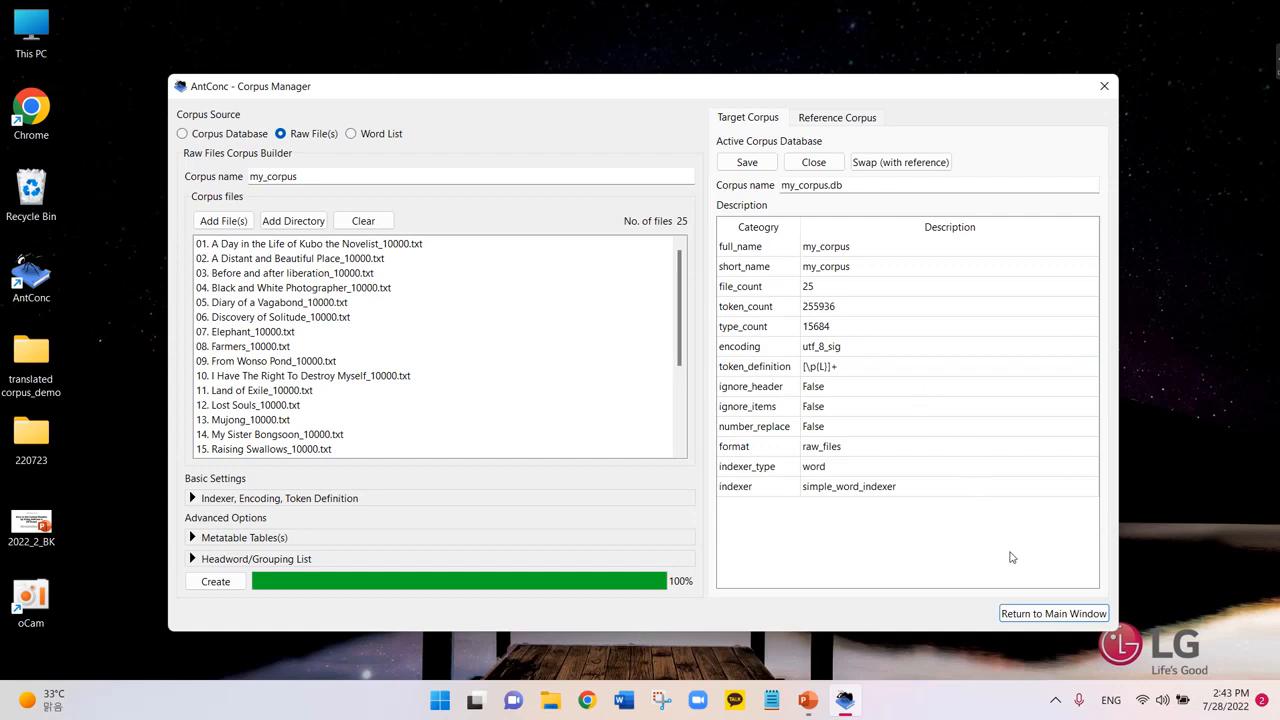
{"action": "left_click", "coordinate": [1038, 622]}
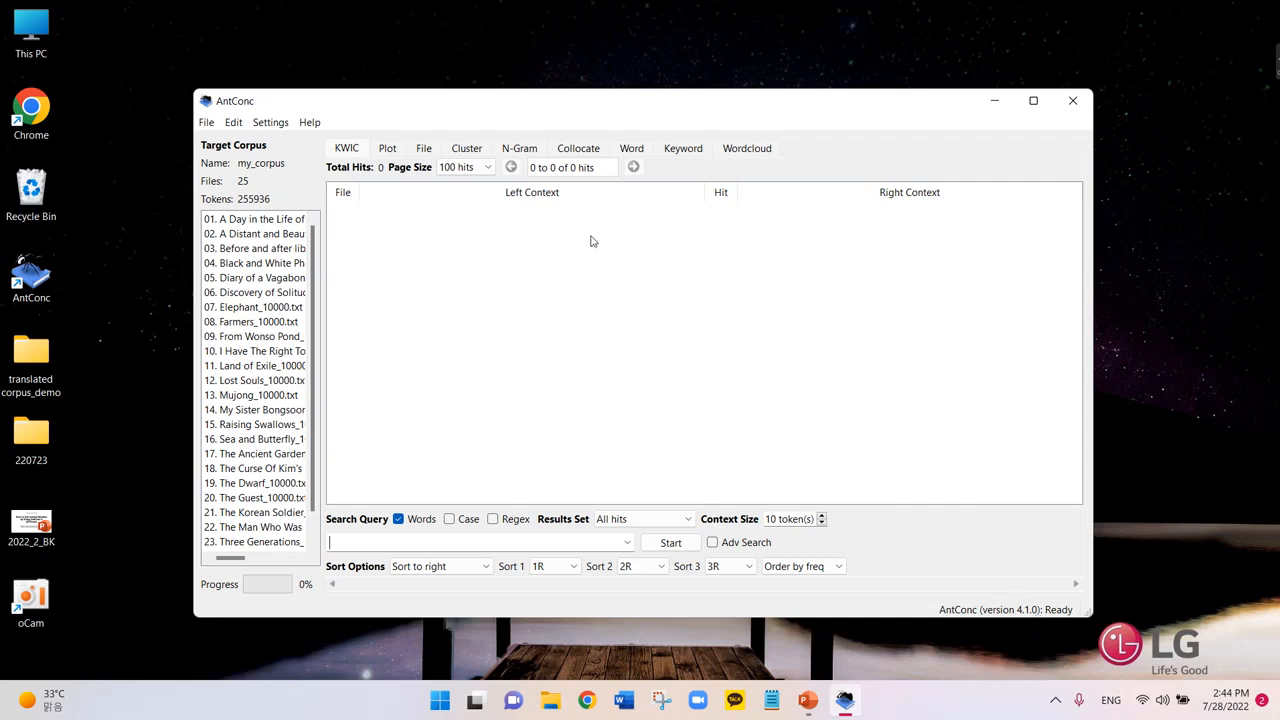
Open the N-Gram tool and set the N-Gram Size to 3.
{"action": "left_click", "coordinate": [519, 150]}
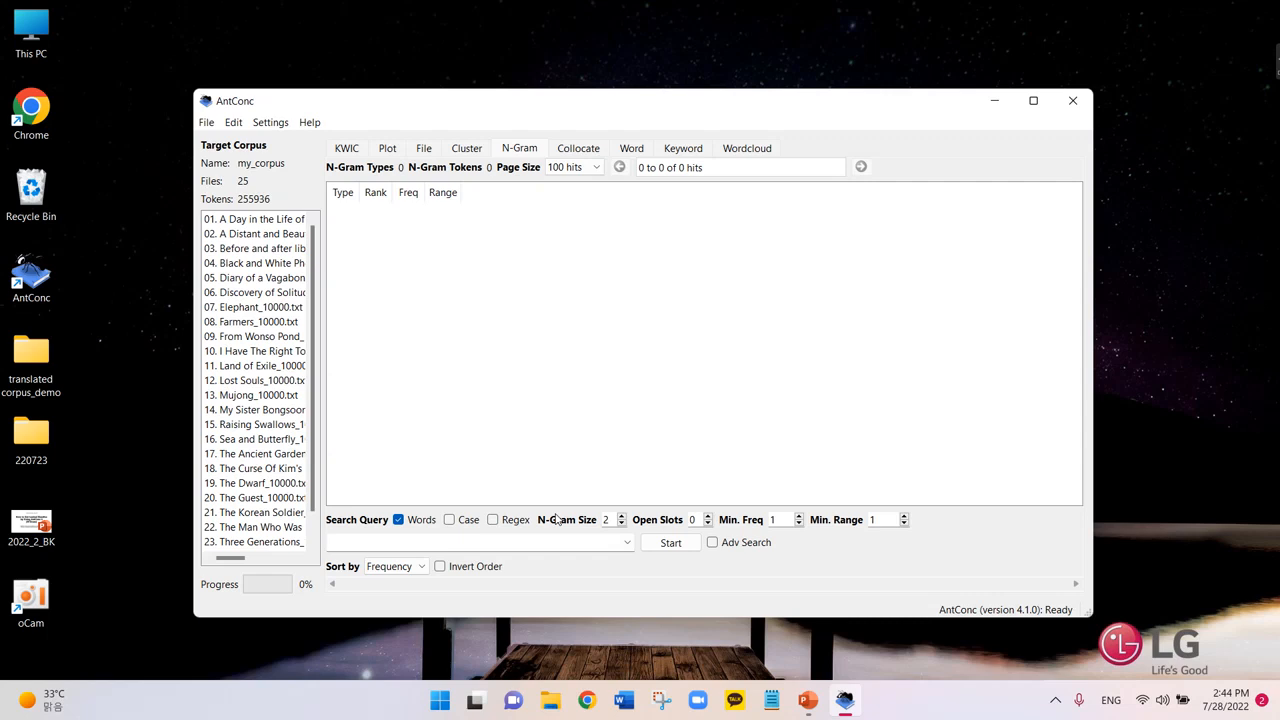
{"action": "left_click", "coordinate": [622, 516]}
Raise the N-Gram Size to 4, select the Min. Freq value, and switch to PowerPoint.
{"action": "left_click", "coordinate": [622, 516]}
{"action": "left_click_drag", "start_coordinate": [787, 521], "coordinate": [766, 522]}
{"action": "left_click", "coordinate": [808, 700]}
Show the cut-off slide (255,936 × 0.00004 = 10.237), then return to AntConc.
{"action": "scroll", "coordinate": [543, 454], "scroll_direction": "down", "scroll_amount": 1}
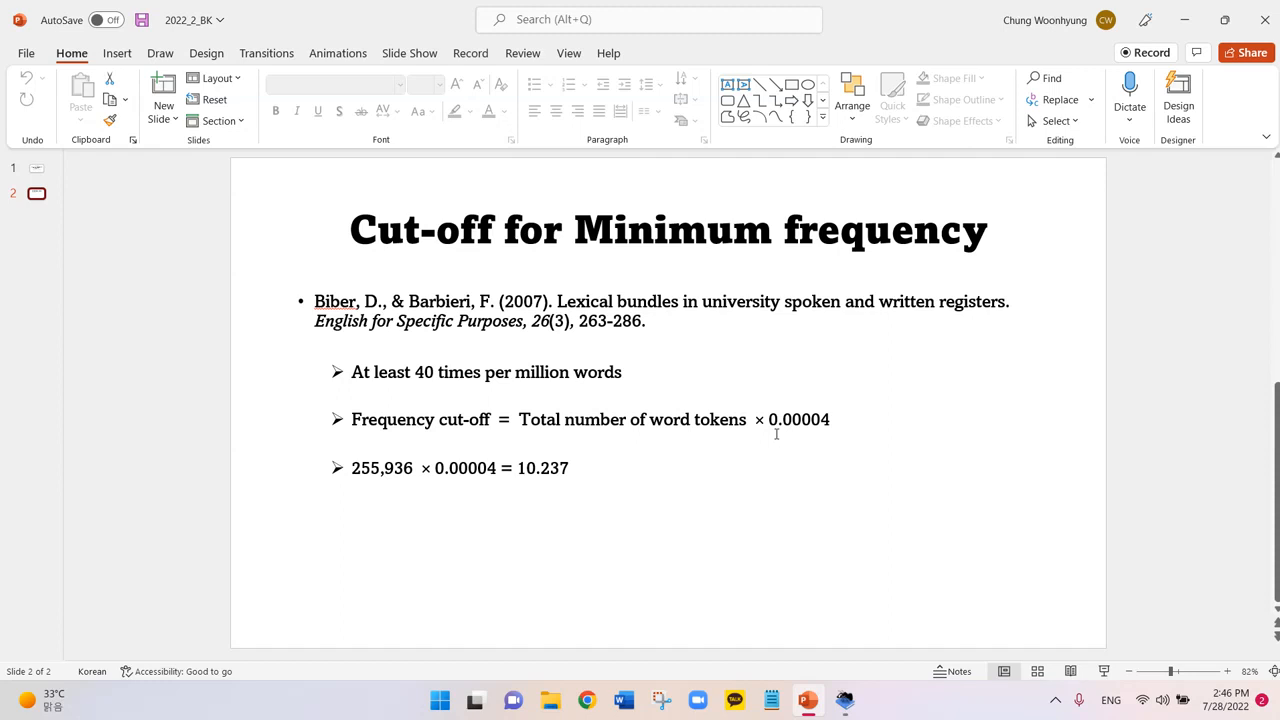
{"action": "left_click", "coordinate": [845, 700]}
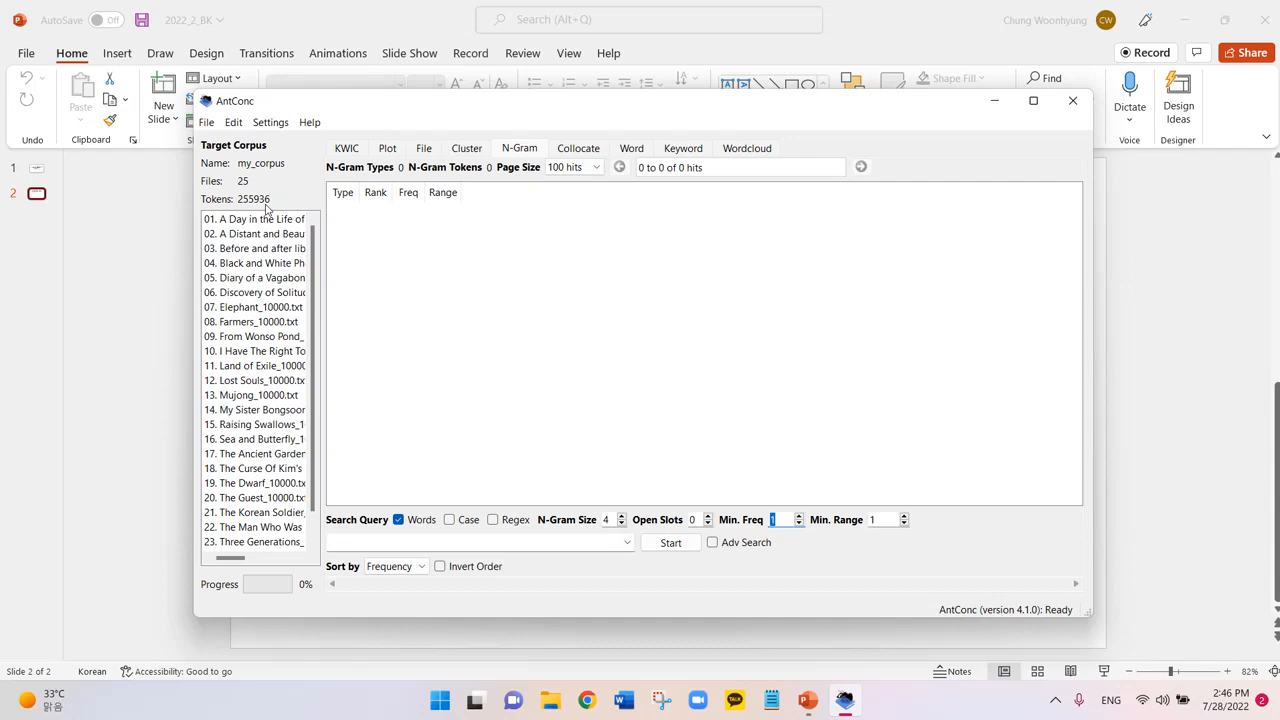
Generate 4-grams with Min. Freq 10 and Min. Range 10, yielding 23 bundles.
{"action": "left_click", "coordinate": [806, 702]}
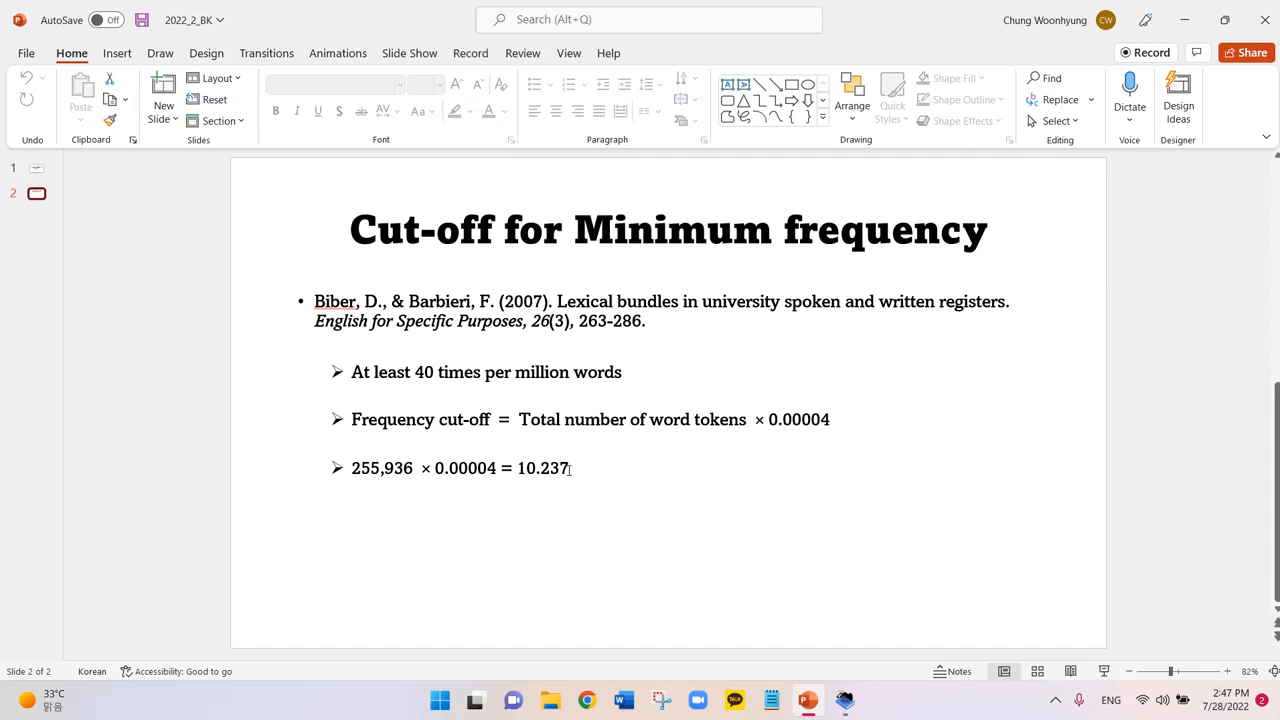
{"action": "left_click", "coordinate": [845, 700]}
{"action": "type", "text": "10"}
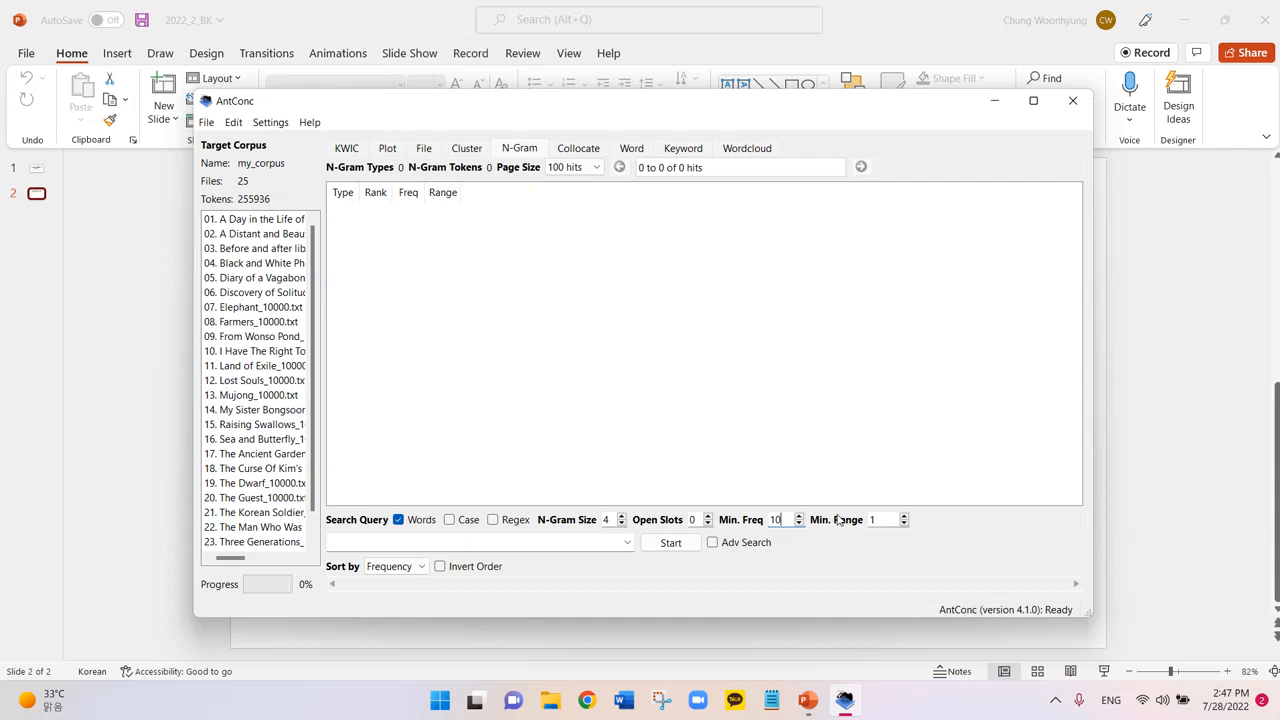
{"action": "left_click", "coordinate": [878, 521]}
{"action": "left_click", "coordinate": [670, 543]}
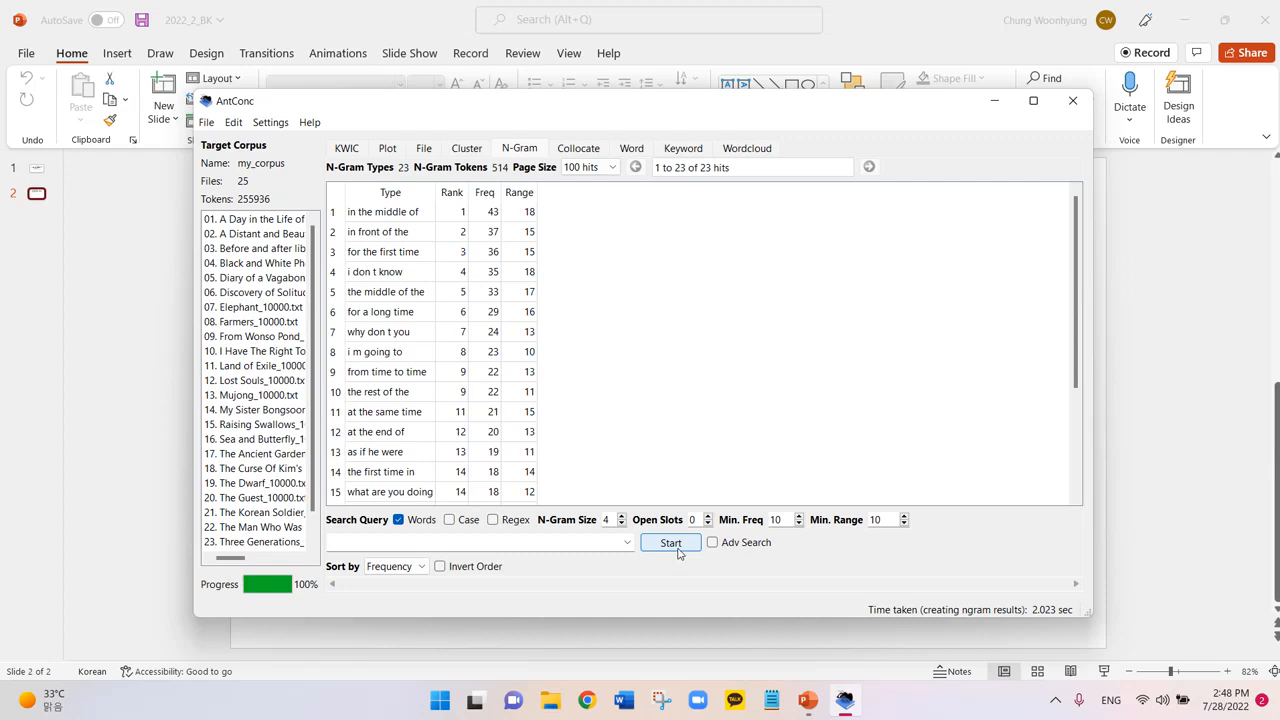
Point out top bundles and split contractions 'i don t know' and 'i m going to', then open File.
{"action": "left_click", "coordinate": [417, 218]}
{"action": "left_click", "coordinate": [410, 236]}
{"action": "left_click", "coordinate": [410, 256]}
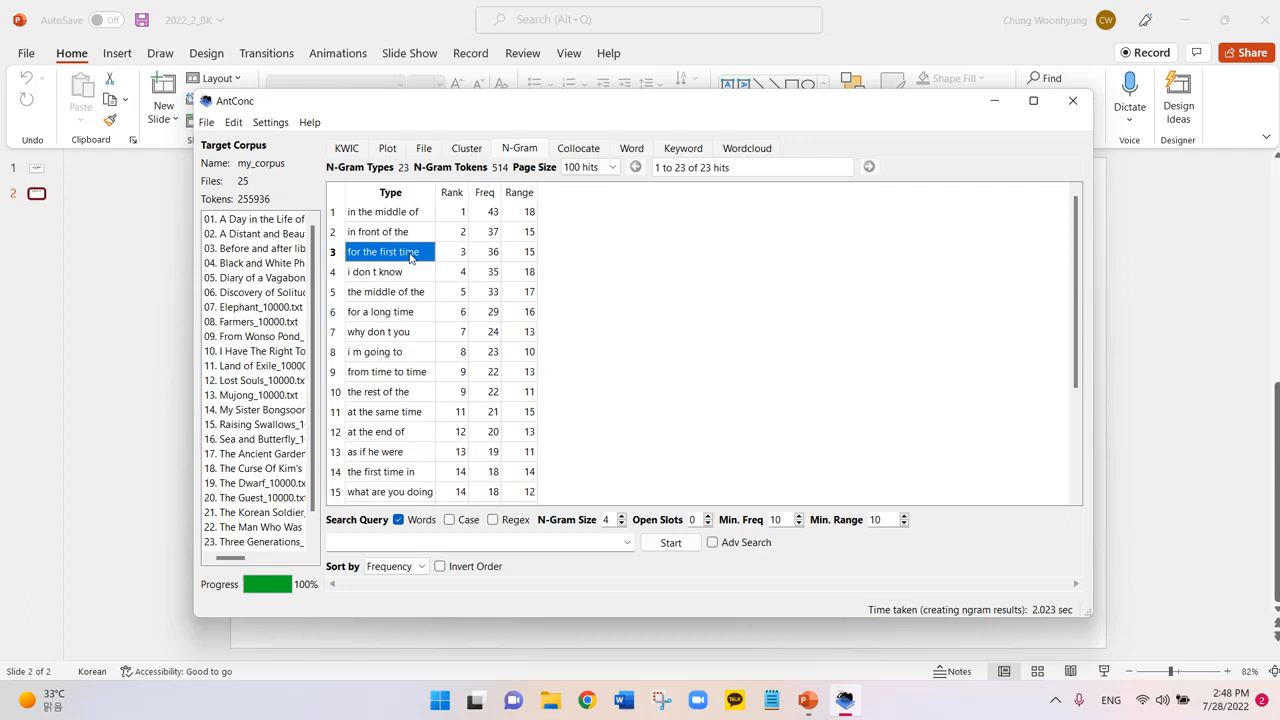
{"action": "left_click", "coordinate": [405, 277]}
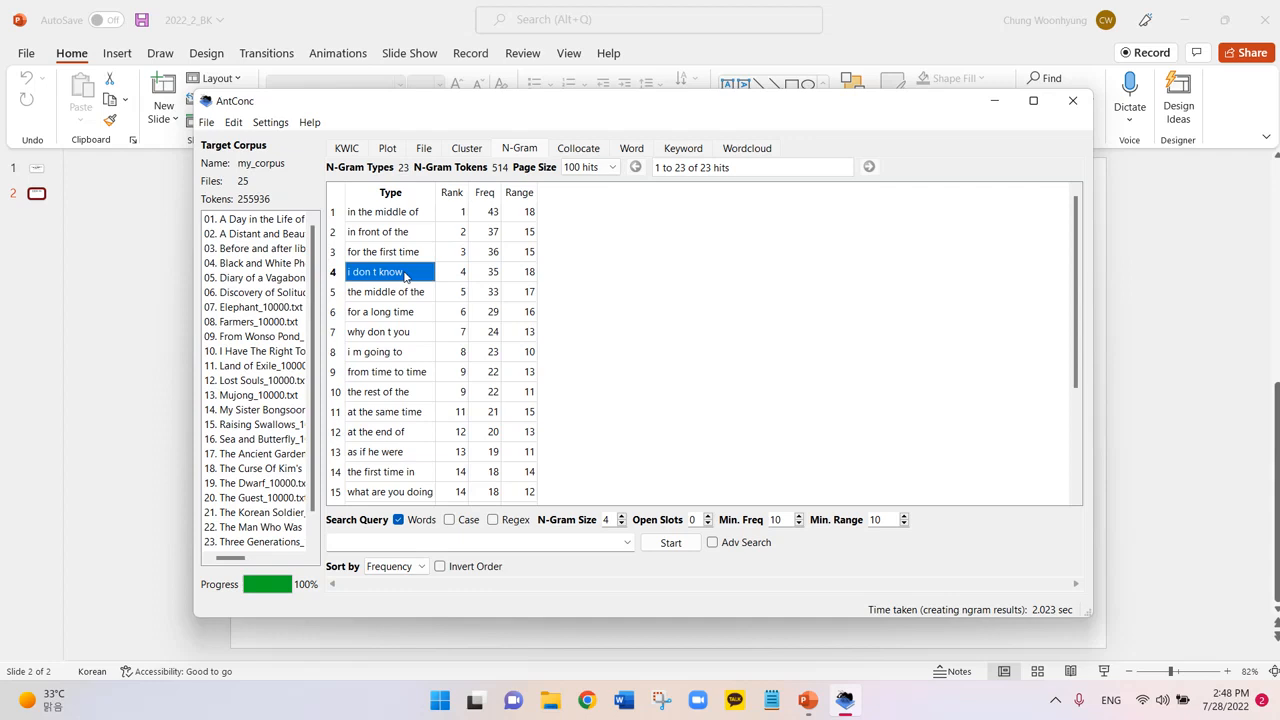
{"action": "left_click", "coordinate": [392, 357]}
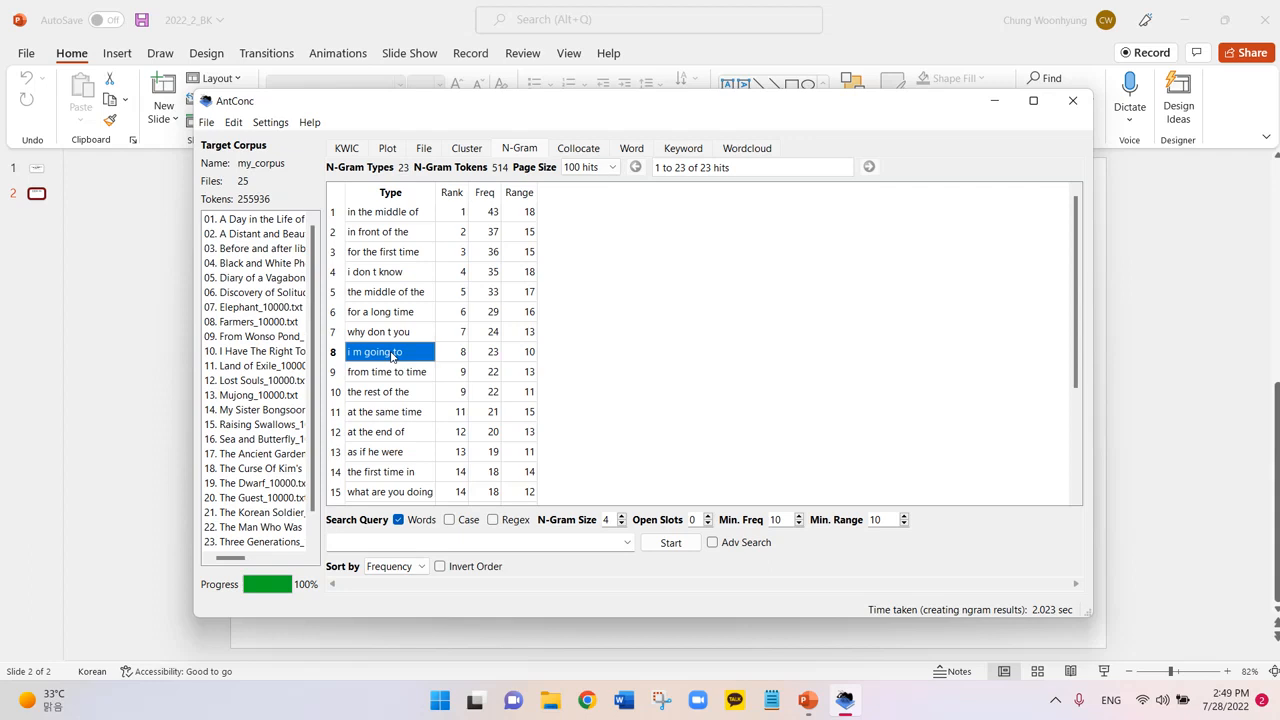
{"action": "left_click", "coordinate": [206, 123]}
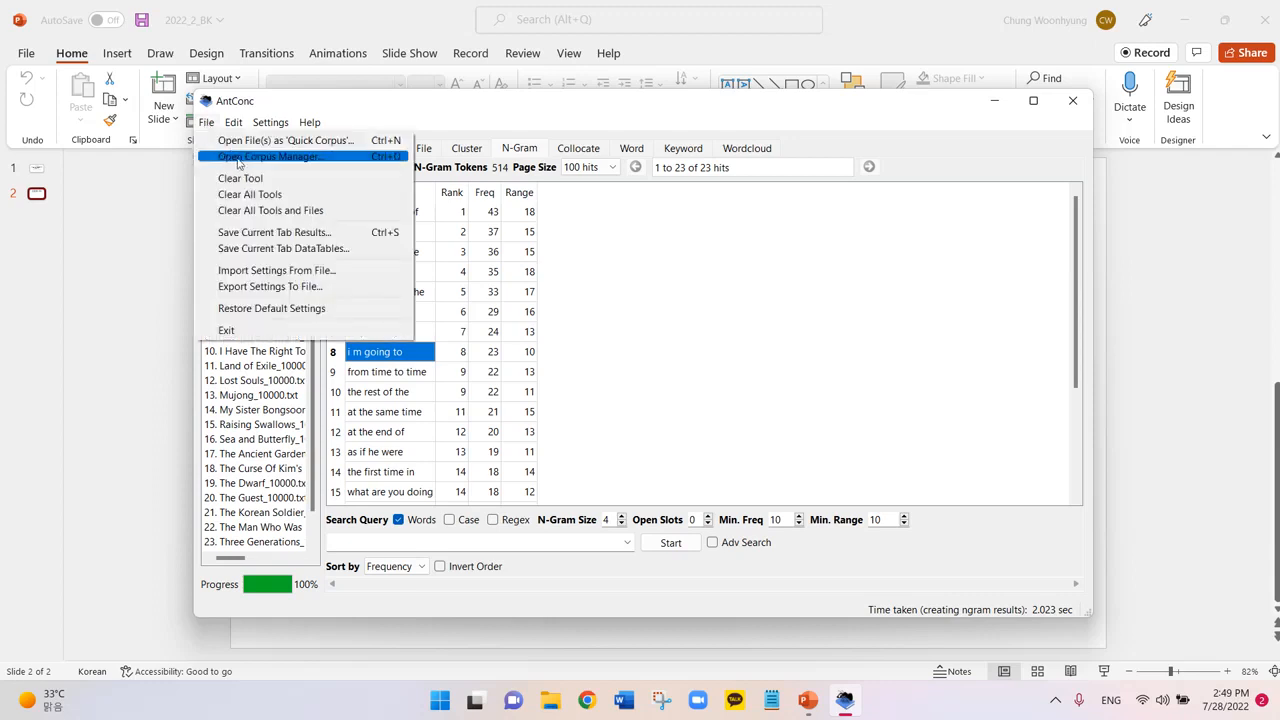
Open the Corpus Manager and expand the Indexer, Encoding, Token Definition settings.
{"action": "left_click", "coordinate": [238, 158]}
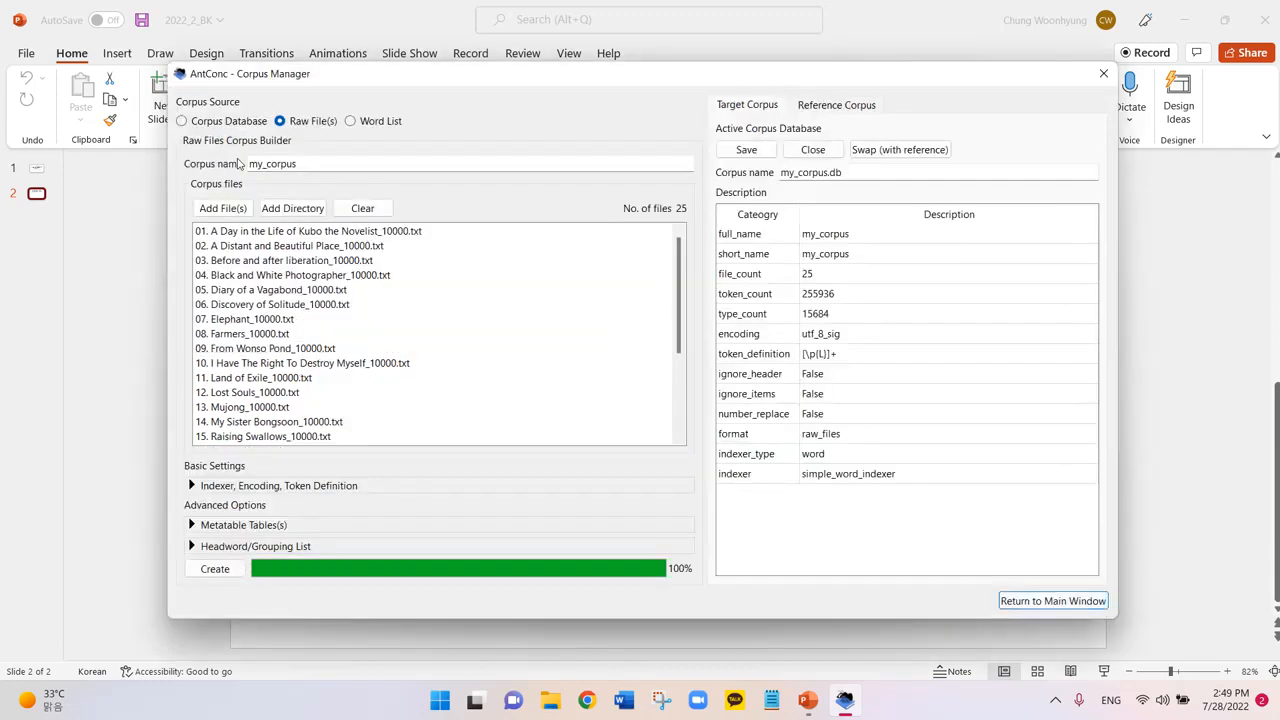
{"action": "left_click", "coordinate": [197, 487]}
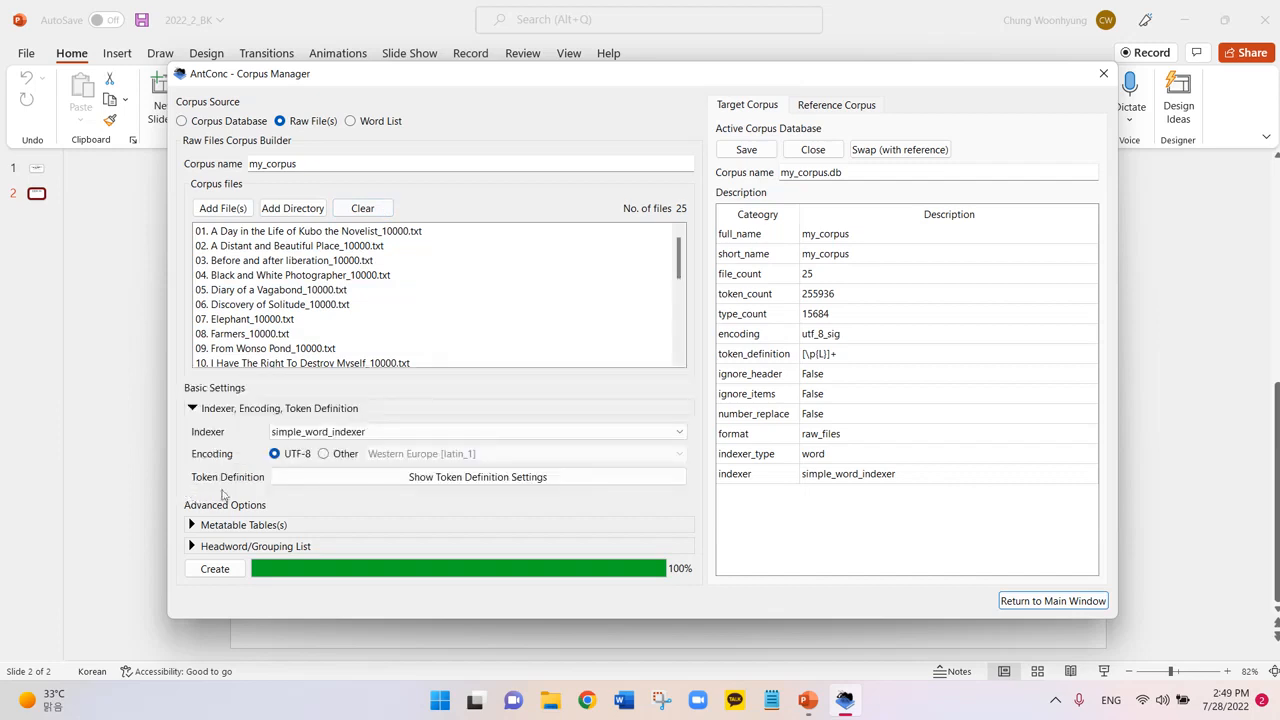
Enable custom punctuation keeping only the apostrophe, unchecking hyphen, single and double quotes, and apply.
{"action": "left_click", "coordinate": [355, 485]}
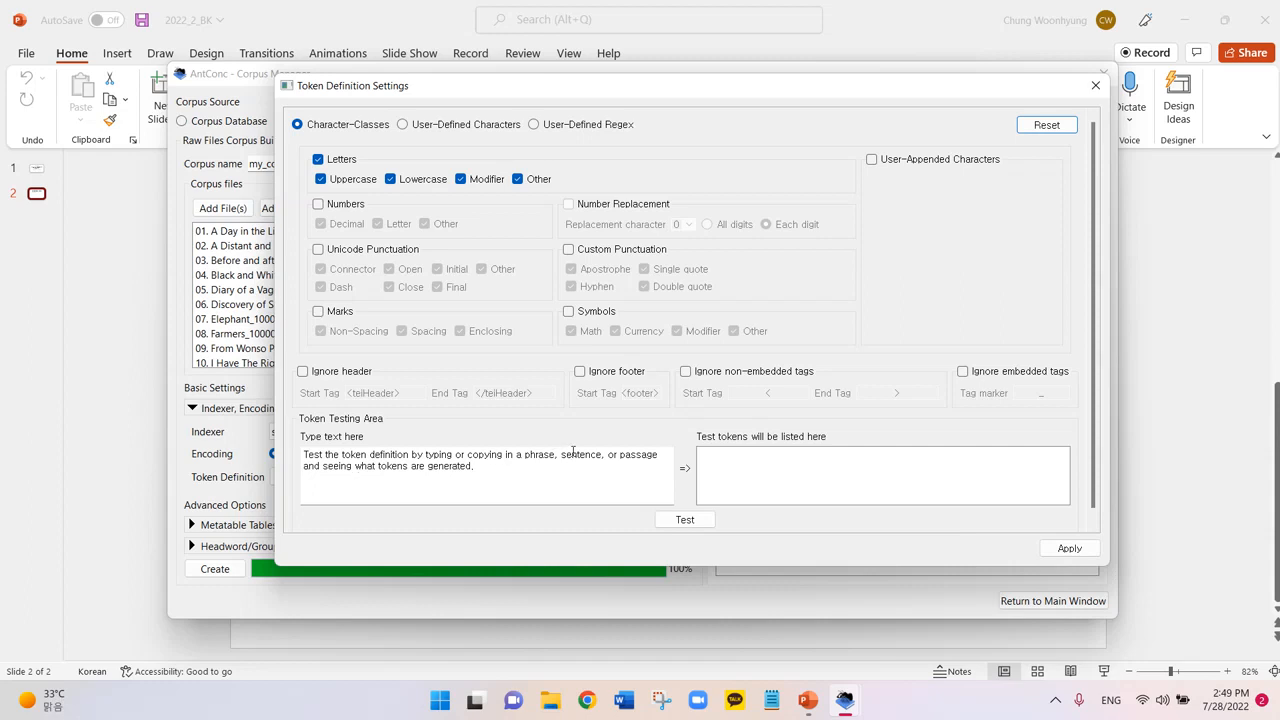
{"action": "left_click", "coordinate": [568, 250]}
{"action": "left_click", "coordinate": [571, 287]}
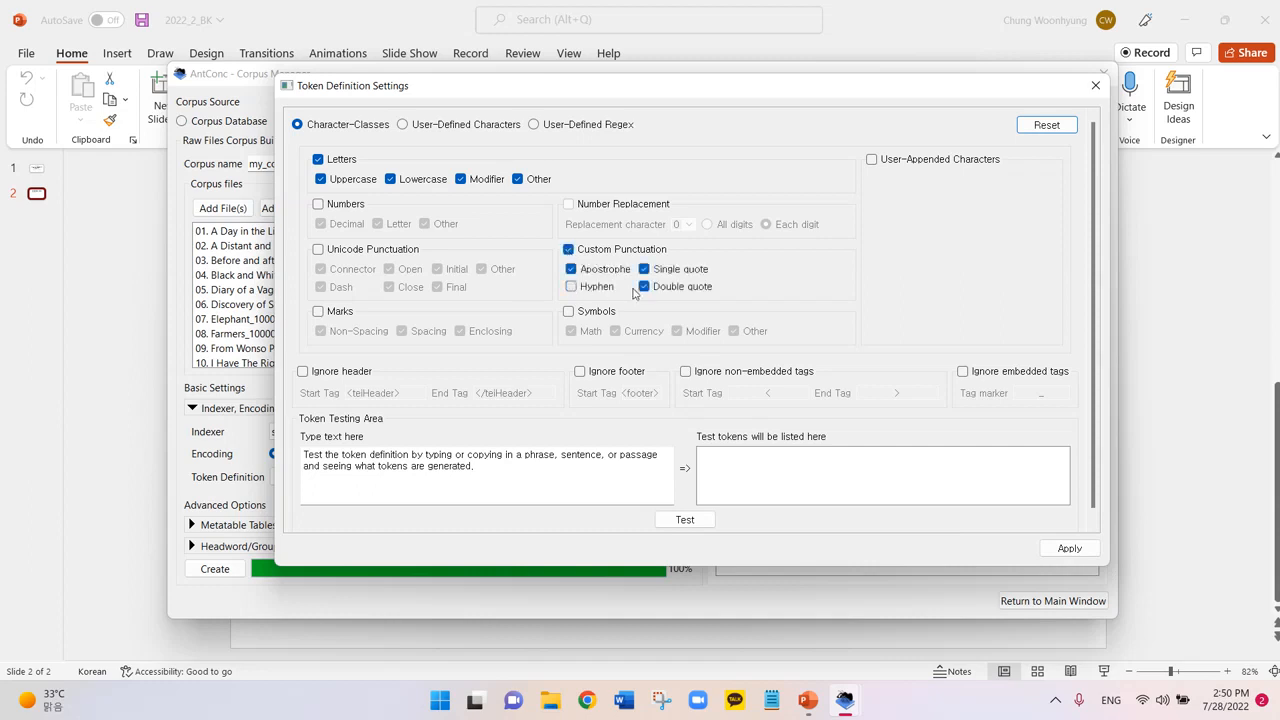
{"action": "left_click", "coordinate": [644, 287]}
{"action": "left_click", "coordinate": [645, 270]}
{"action": "left_click", "coordinate": [1060, 552]}
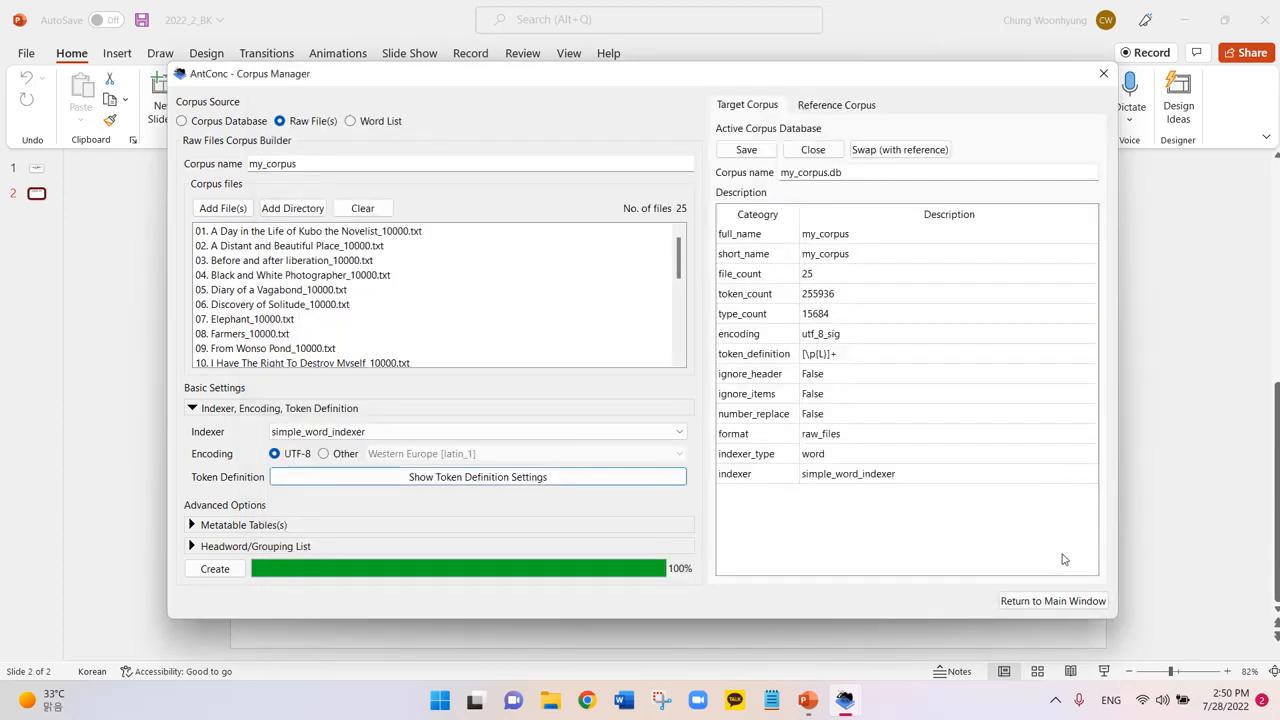
Overwrite my_corpus with the apostrophe-inclusive rebuild (25 files, 249,915 tokens) and return to the main window.
{"action": "left_click", "coordinate": [220, 574]}
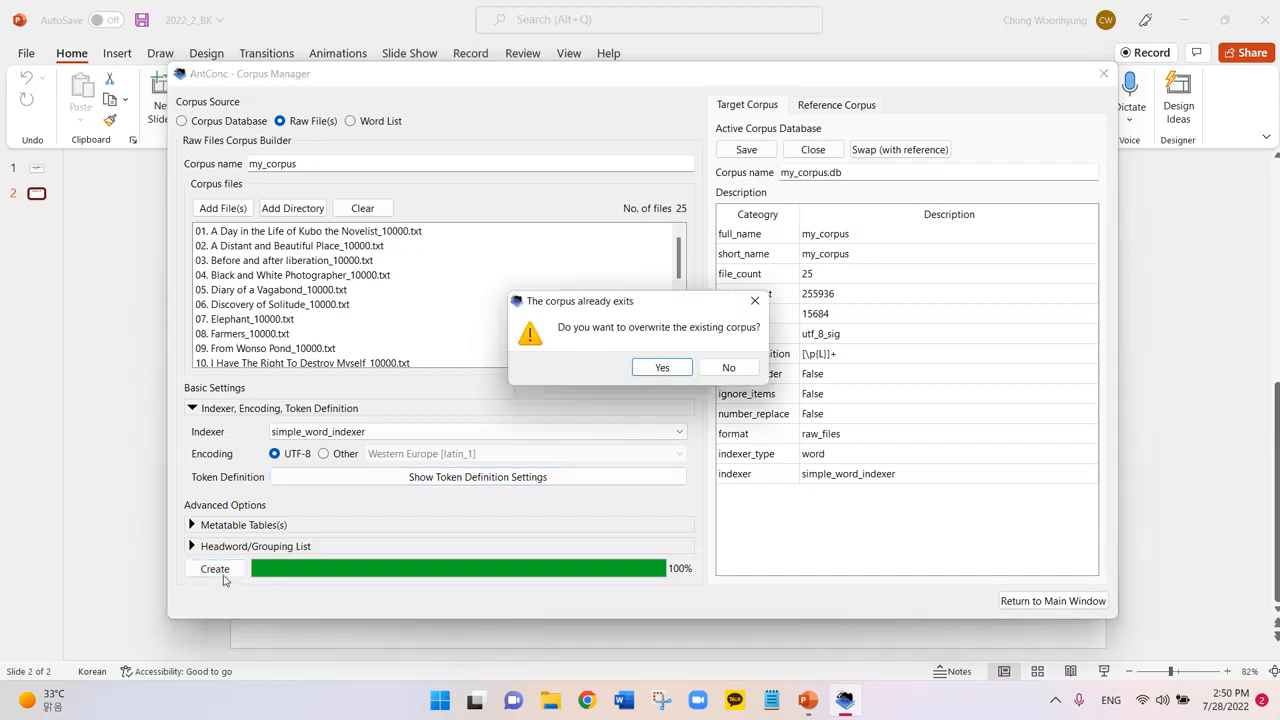
{"action": "left_click", "coordinate": [666, 368]}
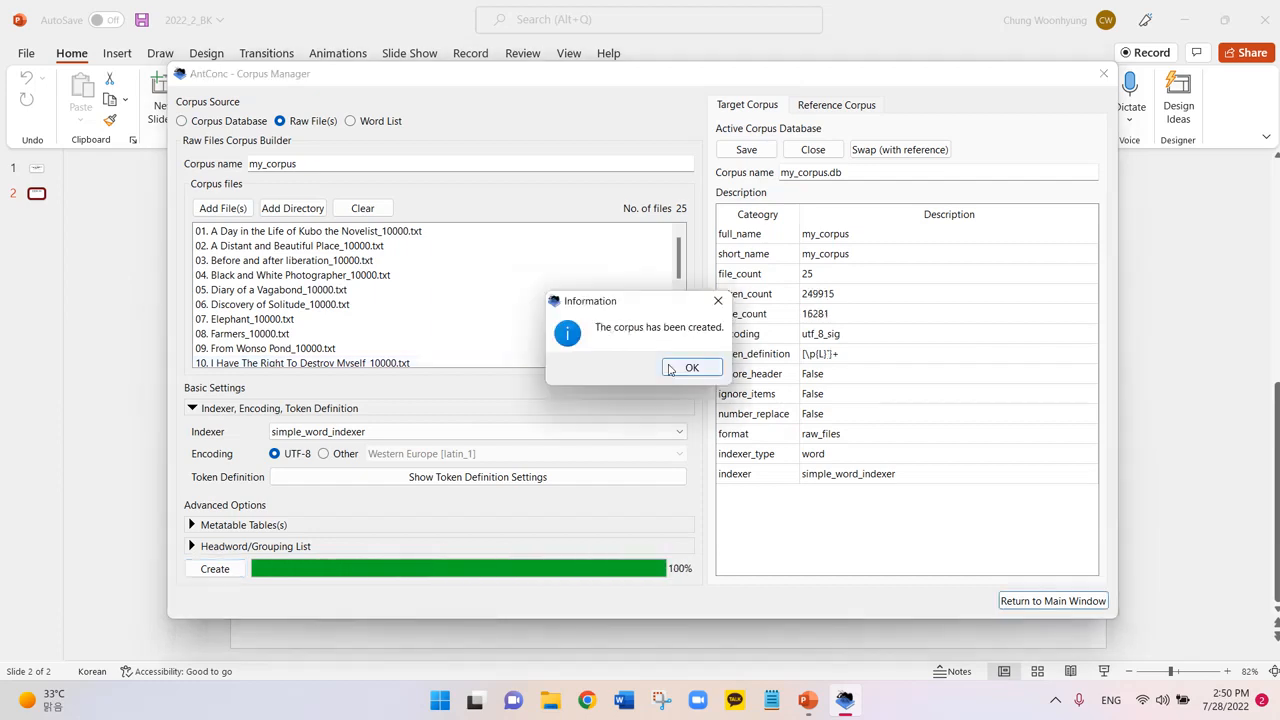
{"action": "left_click", "coordinate": [689, 369]}
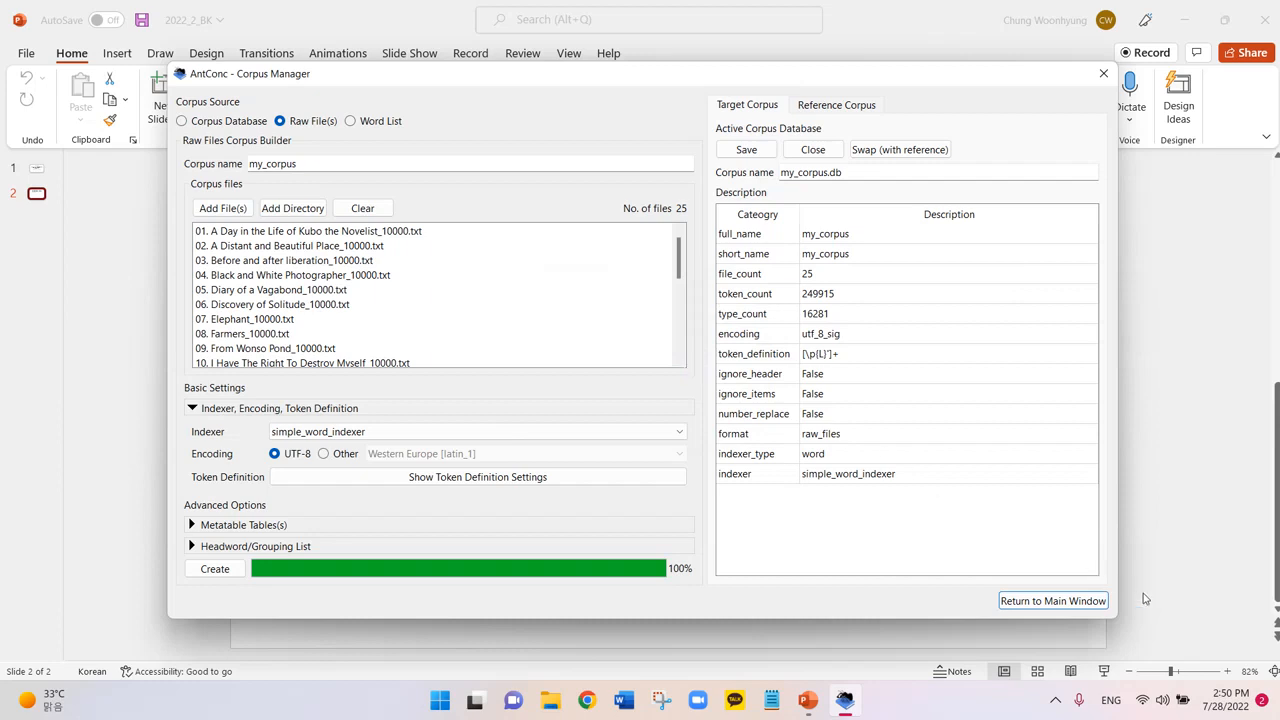
{"action": "left_click", "coordinate": [1091, 607]}
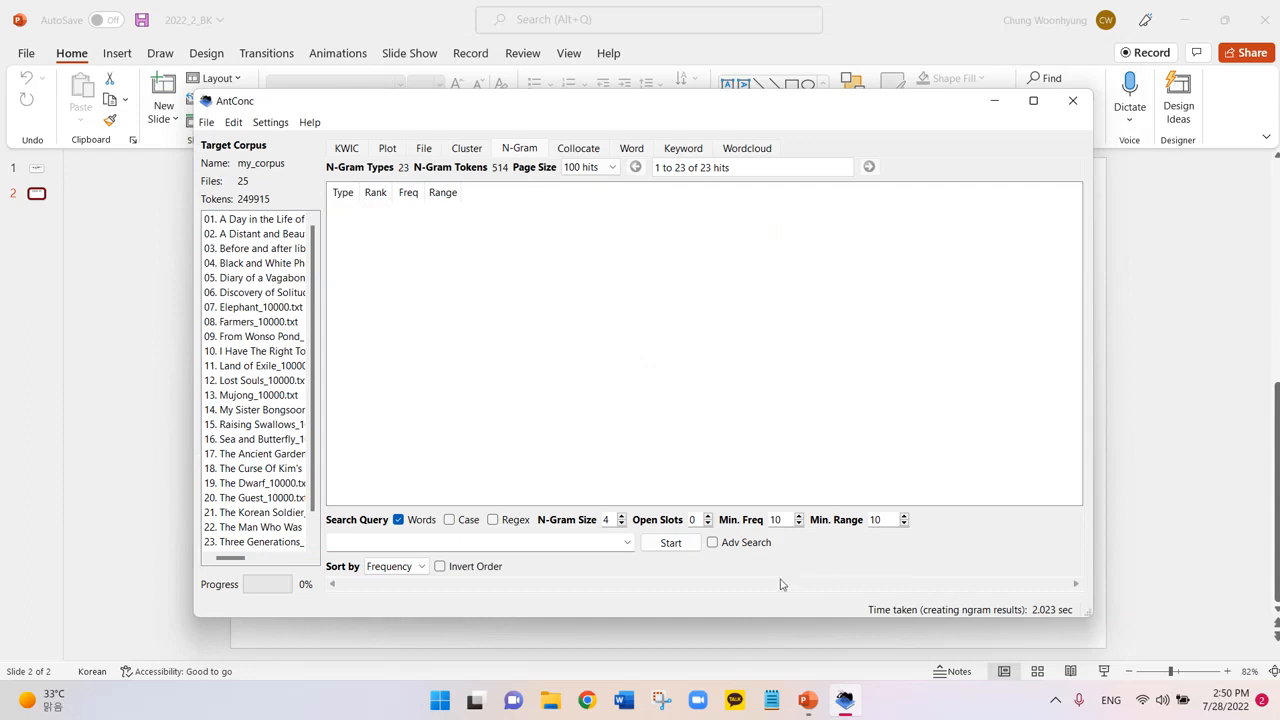
Rerun the 4-gram list (min. freq 10, min. range 10) on the rebuilt corpus, giving 18 types.
{"action": "left_click", "coordinate": [686, 548]}
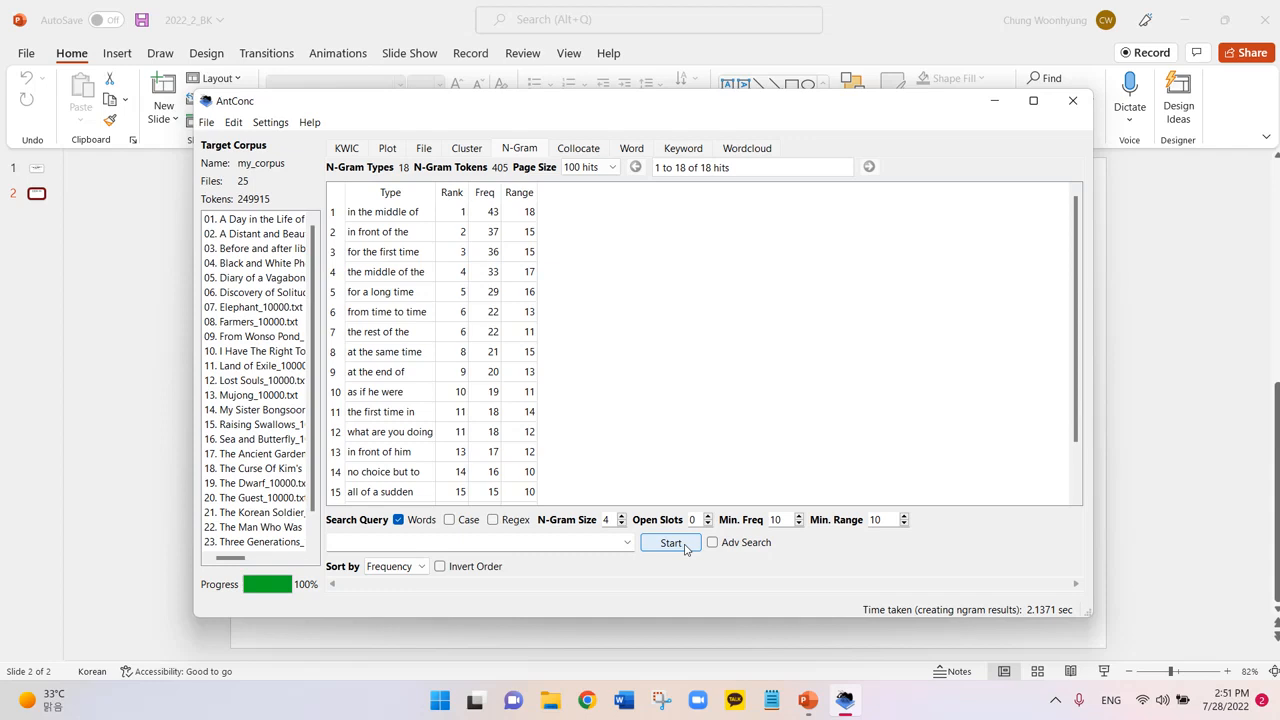
Re-sort the four-gram list by Type, then by TypeEnd.
{"action": "left_click", "coordinate": [419, 567]}
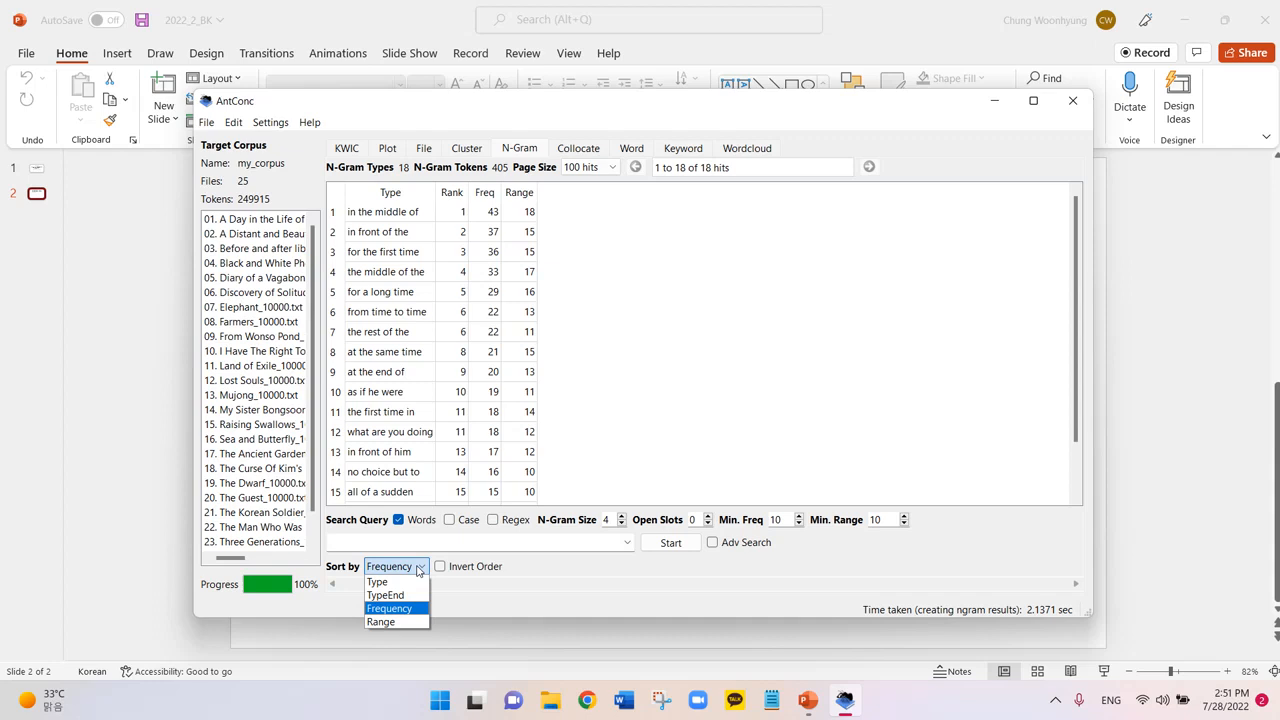
{"action": "left_click", "coordinate": [405, 582]}
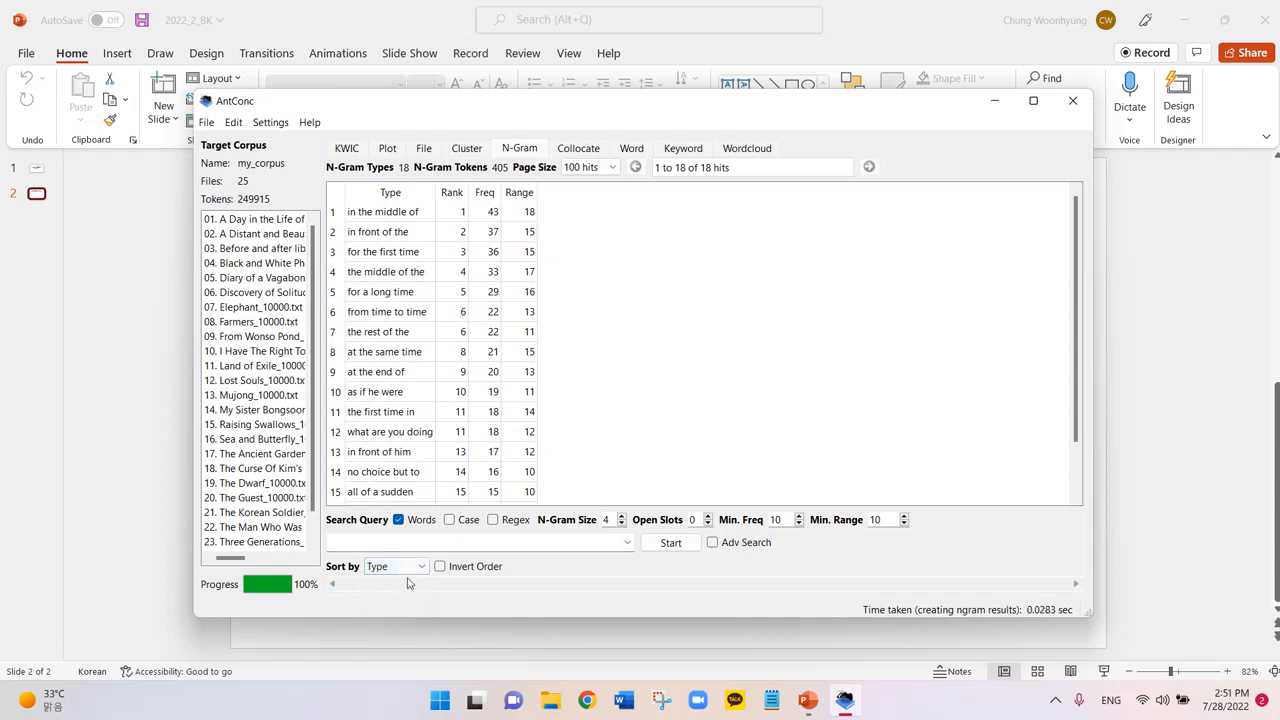
{"action": "left_click", "coordinate": [655, 549]}
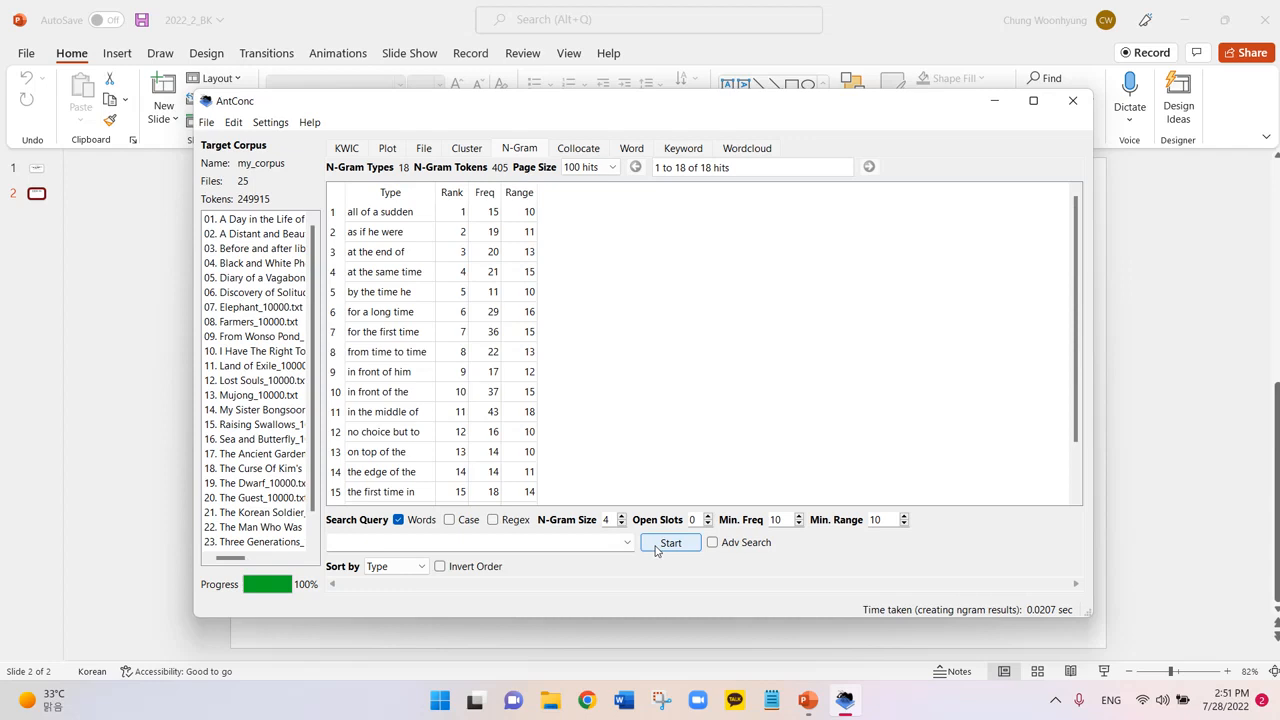
{"action": "left_click", "coordinate": [411, 568]}
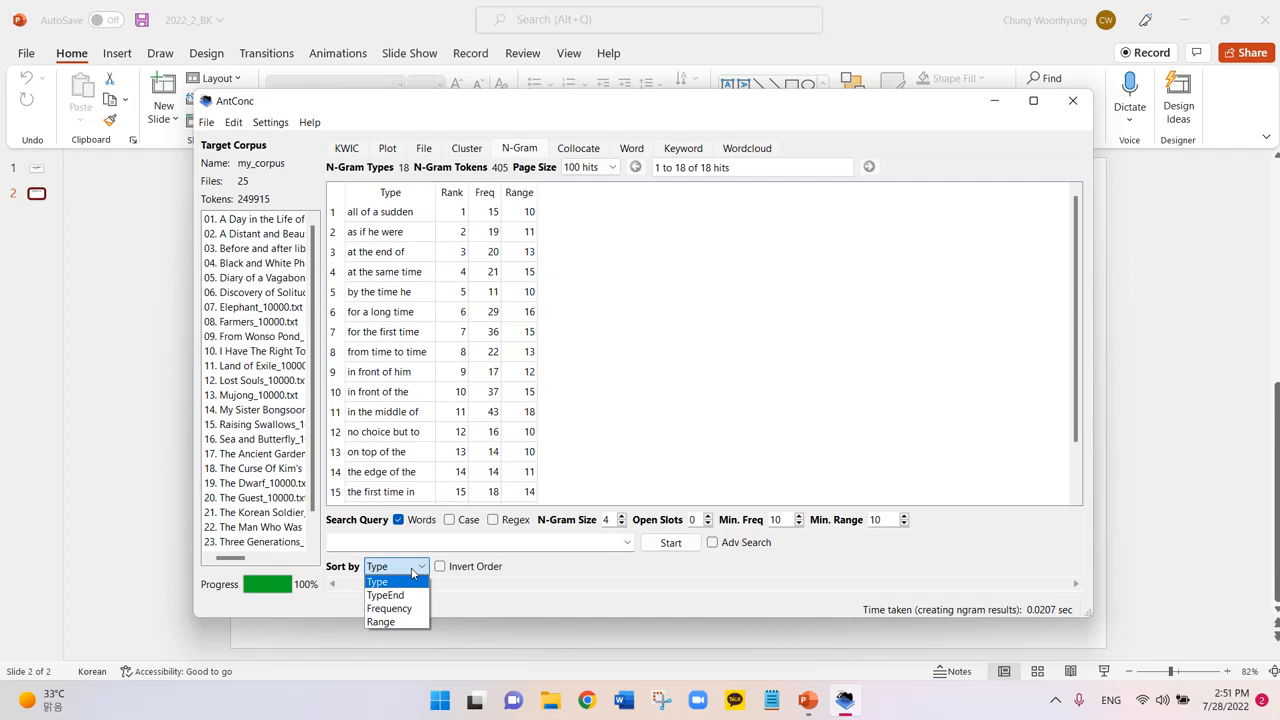
{"action": "left_click", "coordinate": [385, 595]}
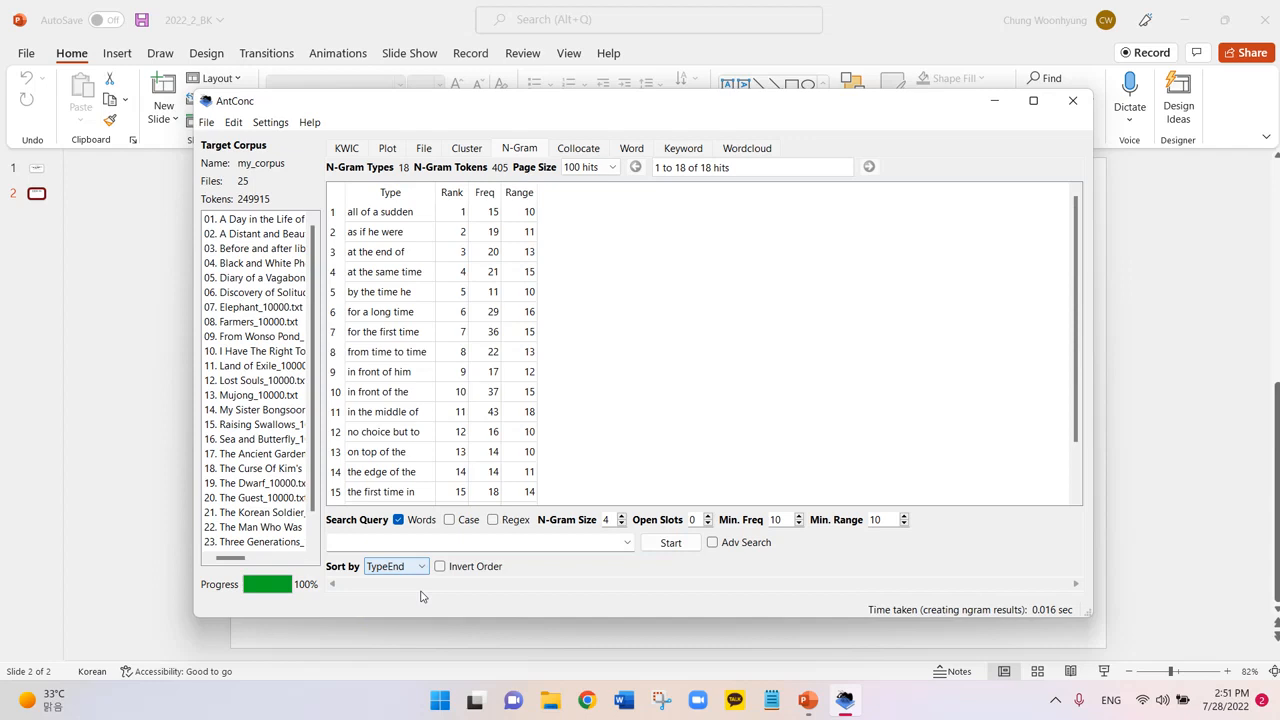
{"action": "left_click", "coordinate": [668, 543]}
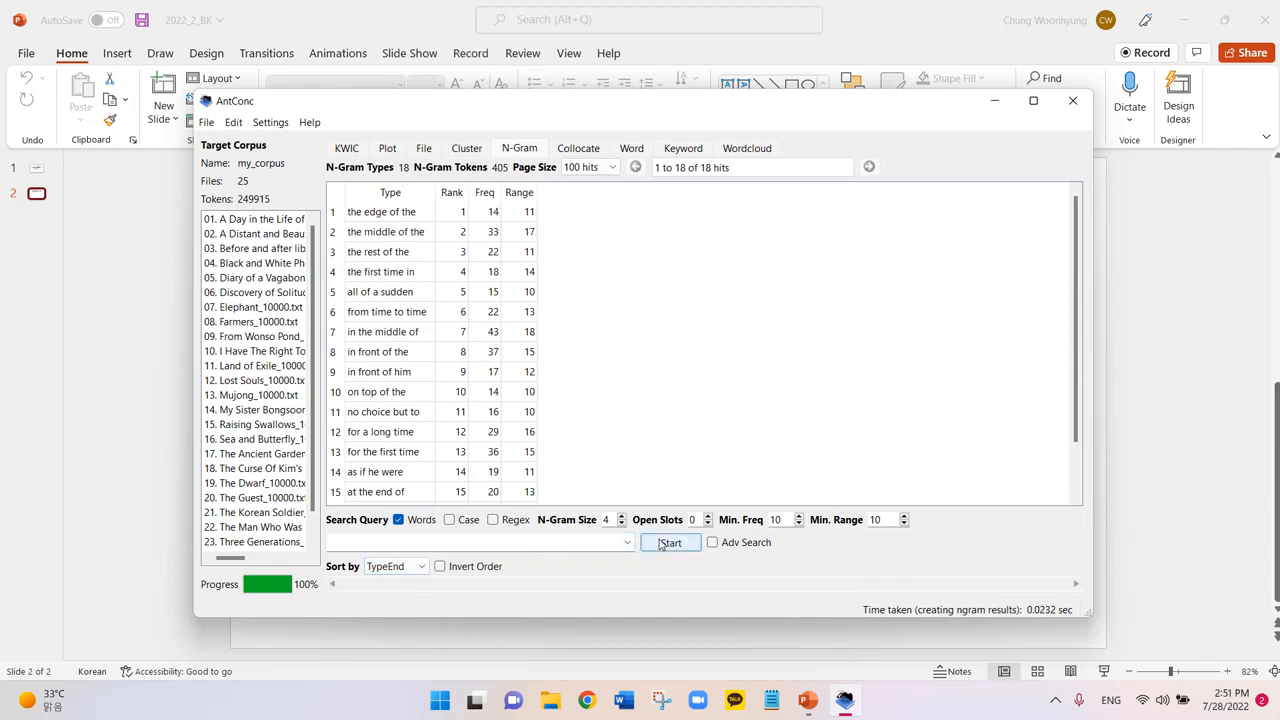
Sort the four-grams by Range inverted to ascending, headed by 'all of a sudden' (range 10).
{"action": "left_click", "coordinate": [392, 566]}
{"action": "left_click", "coordinate": [381, 621]}
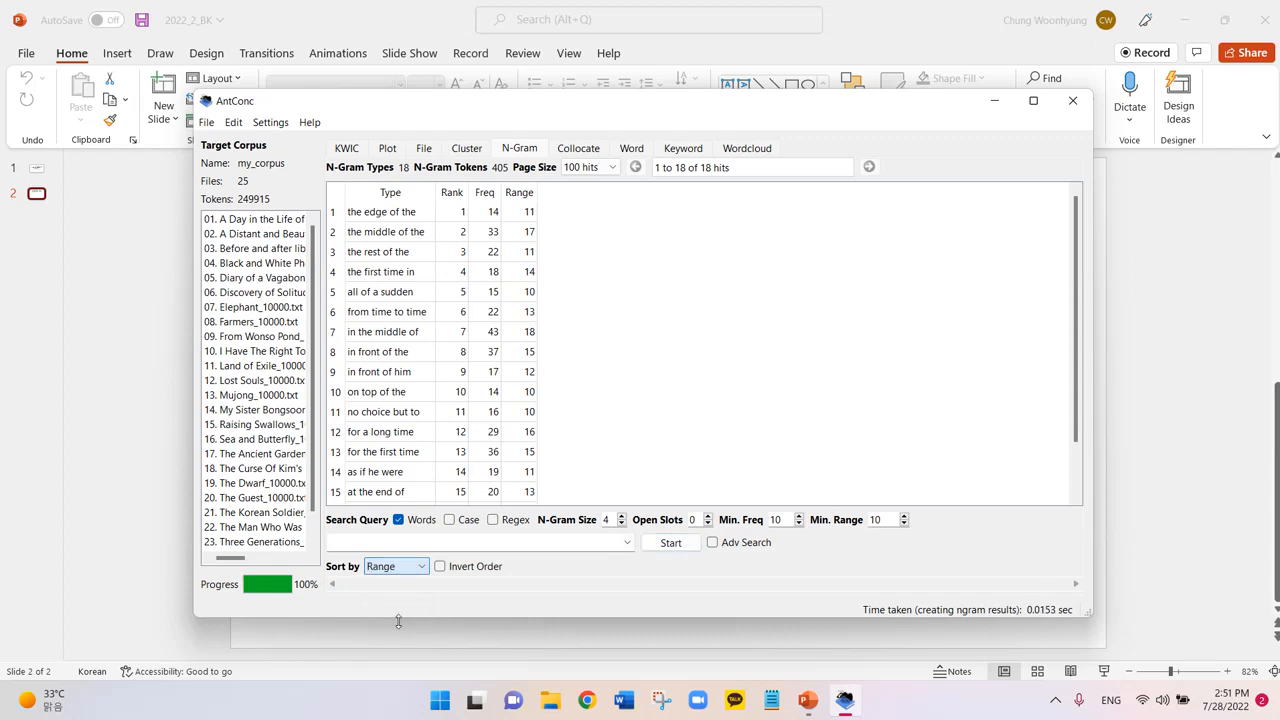
{"action": "left_click", "coordinate": [670, 543]}
{"action": "left_click", "coordinate": [670, 544]}
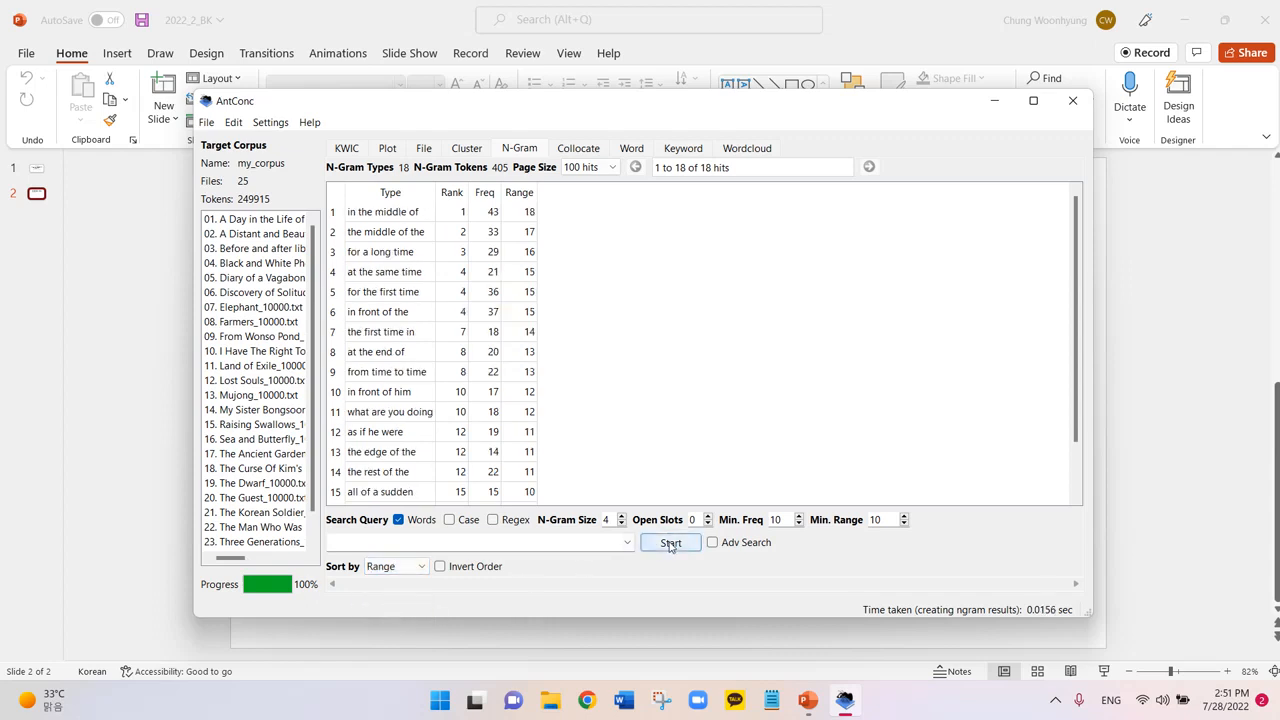
{"action": "left_click", "coordinate": [440, 568]}
{"action": "left_click", "coordinate": [674, 546]}
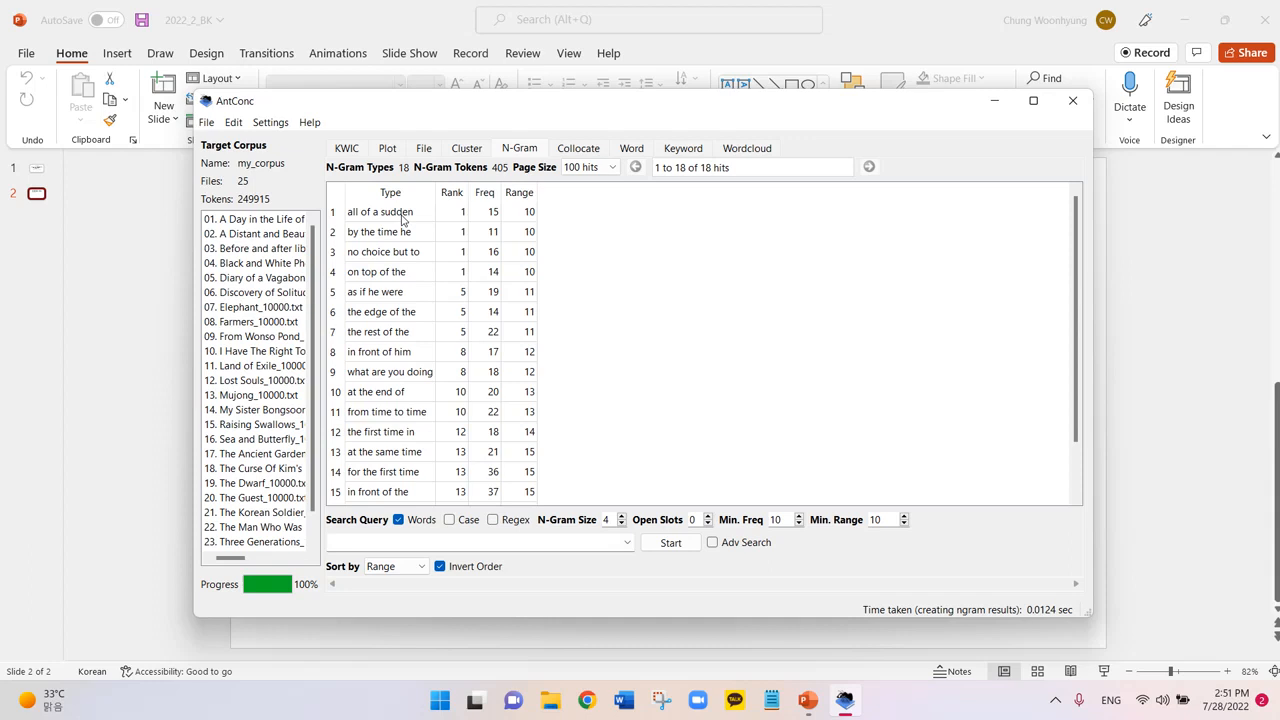
{"action": "left_click", "coordinate": [520, 214]}
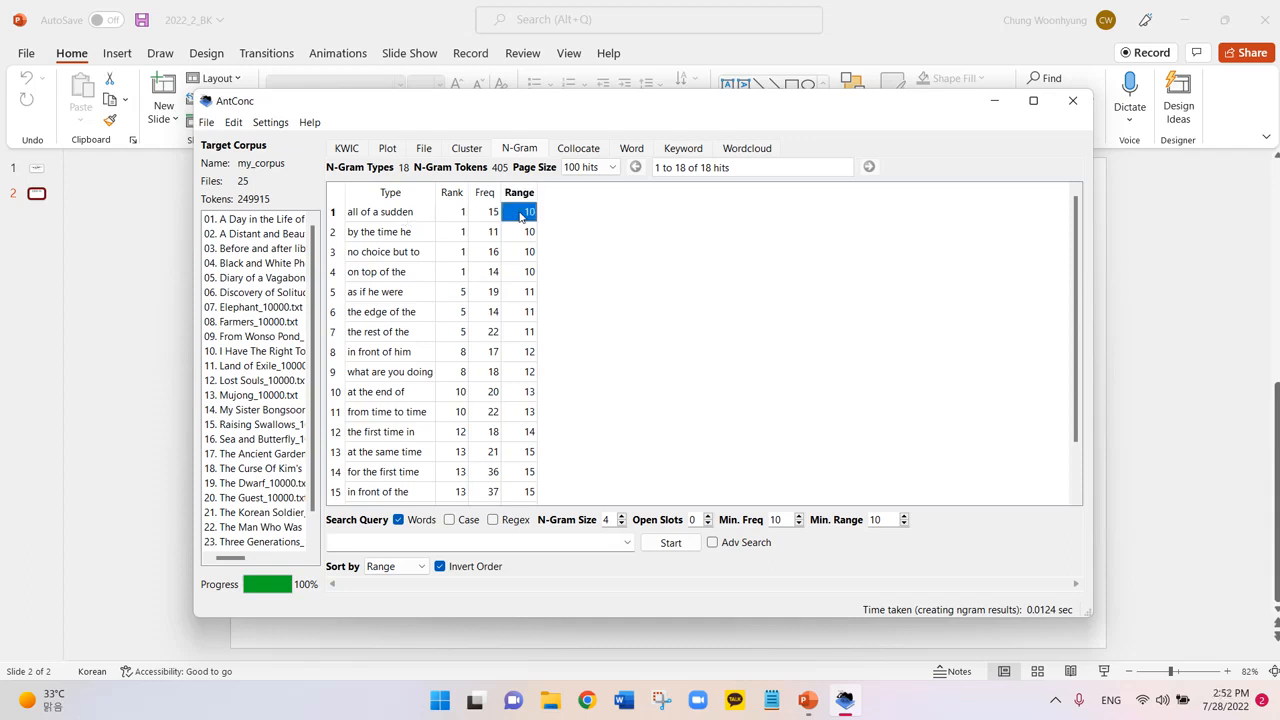